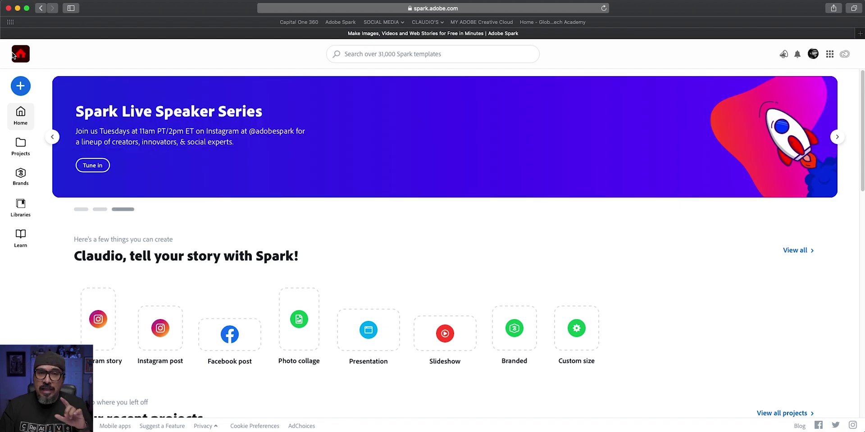
# Step: Show the Brands page with the I Am Claudius, BISD and BUCAKROO RANCH kits
pyautogui.click(22, 178)
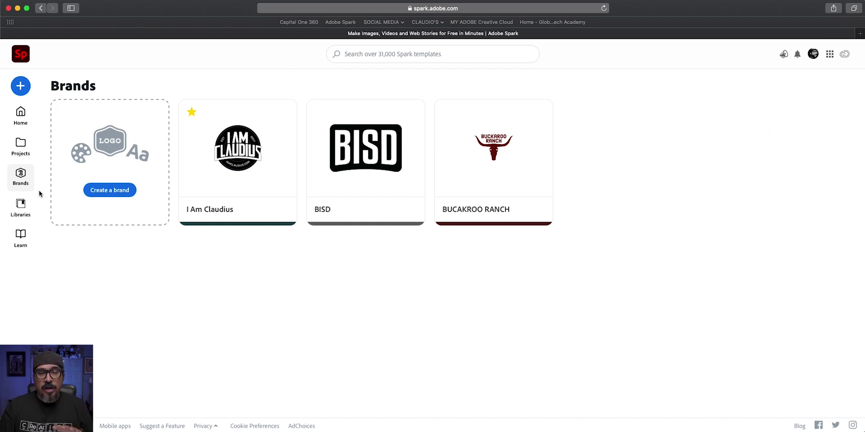
pyautogui.moveTo(265, 200)
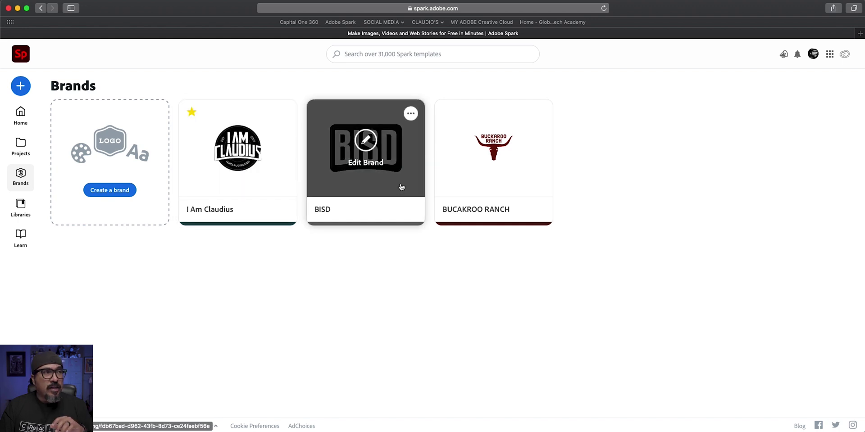
pyautogui.moveTo(437, 186)
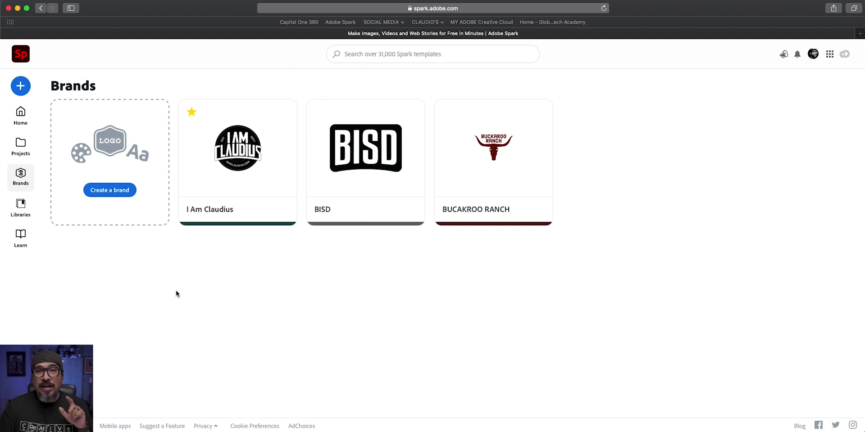
# Step: Start a new brand and bring up the file picker for its logo
pyautogui.click(130, 189)
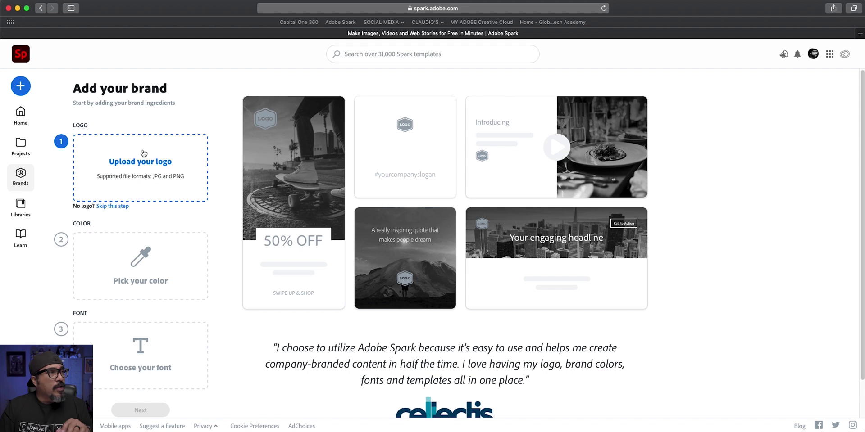
pyautogui.click(152, 174)
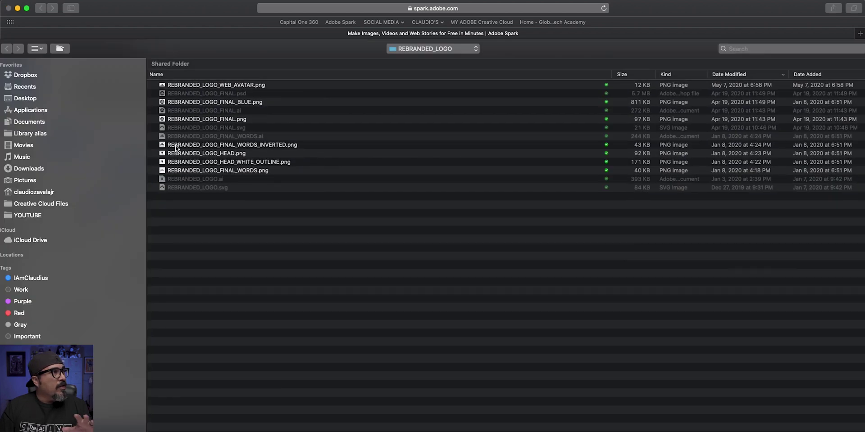
# Step: Upload My Post (27).png from Downloads as the brand logo
pyautogui.click(61, 168)
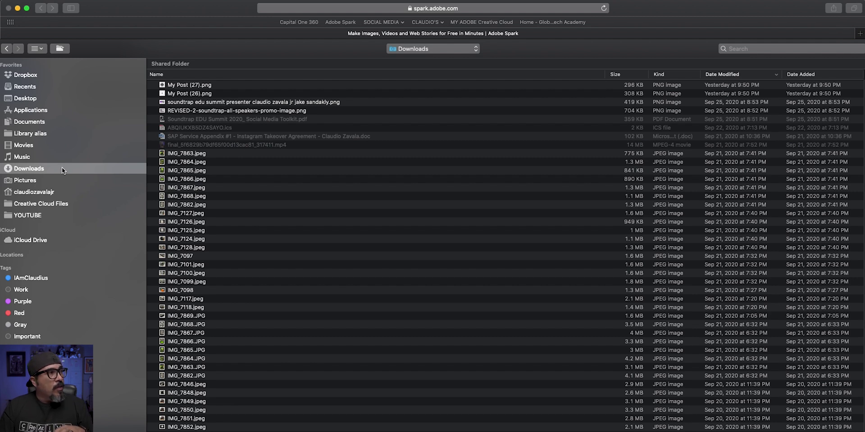
pyautogui.click(194, 84)
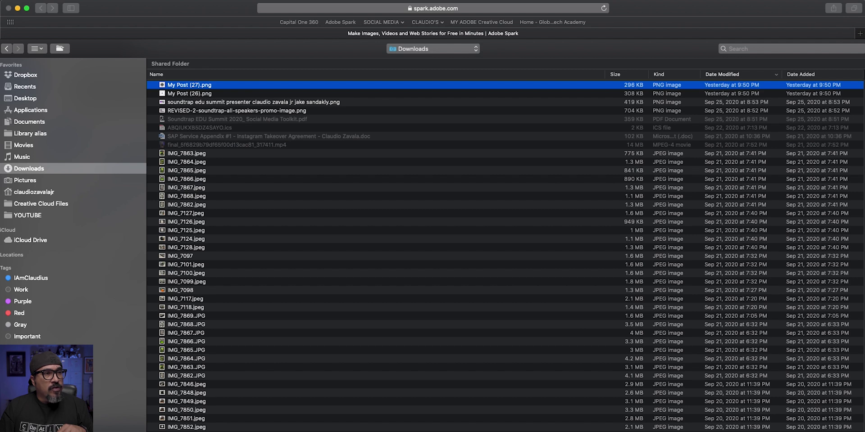
pyautogui.press('Return')
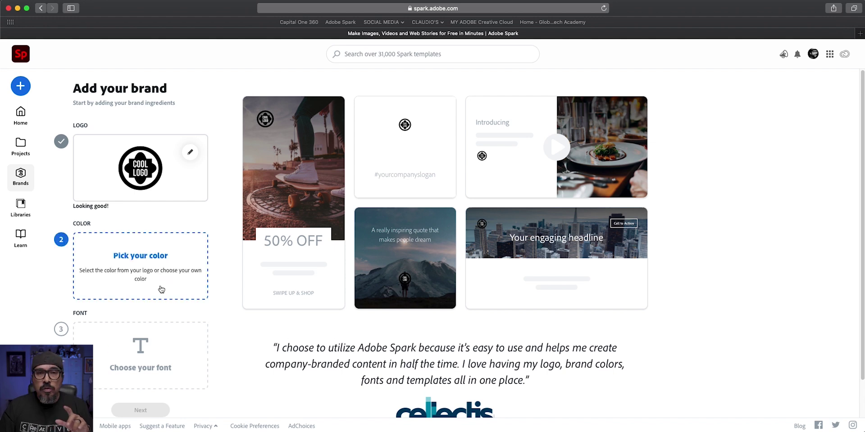
# Step: Pick dark red #782F2F as the brand colour and save it
pyautogui.click(161, 267)
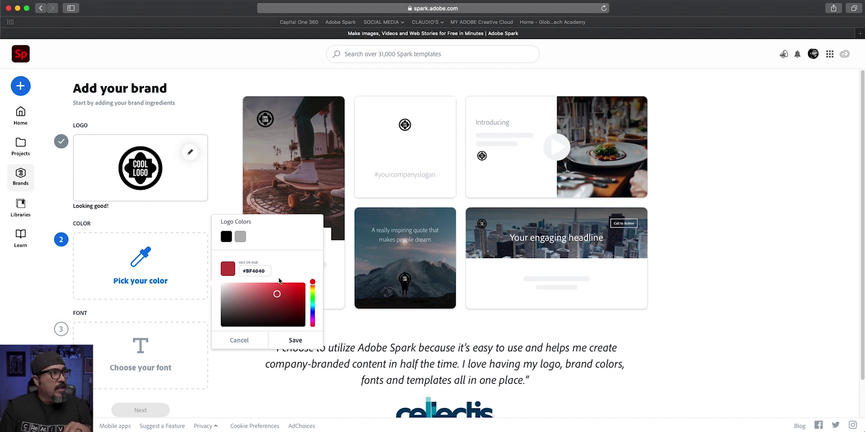
pyautogui.click(291, 308)
pyautogui.moveTo(291, 308); pyautogui.dragTo(273, 308)
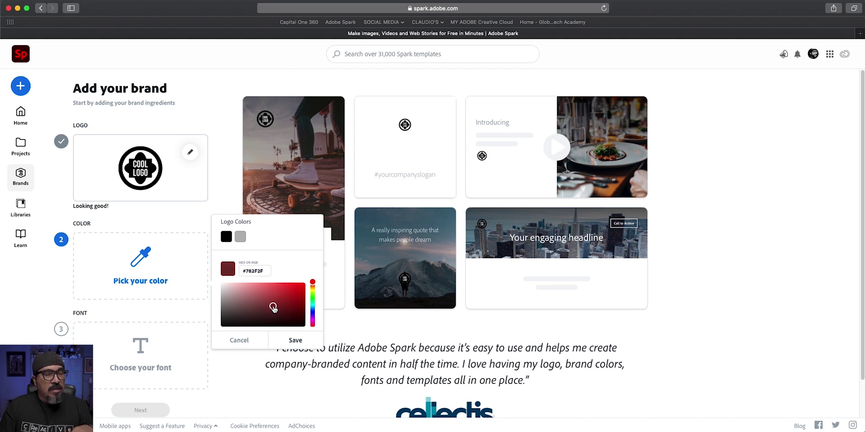
pyautogui.click(295, 341)
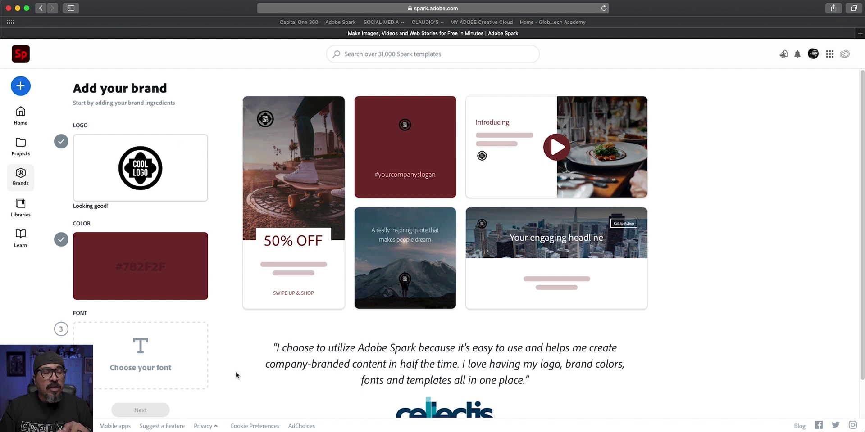
# Step: Upload the Industry Inc Base .otf font file and accept the upload terms
pyautogui.click(144, 356)
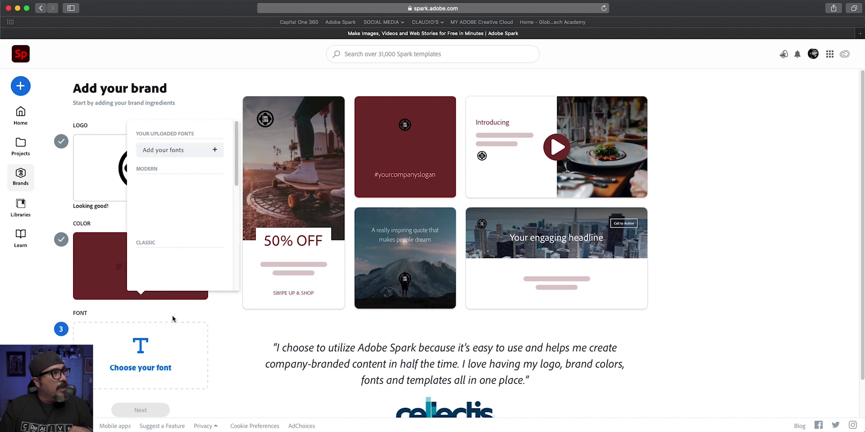
pyautogui.scroll(-3, 197, 263)
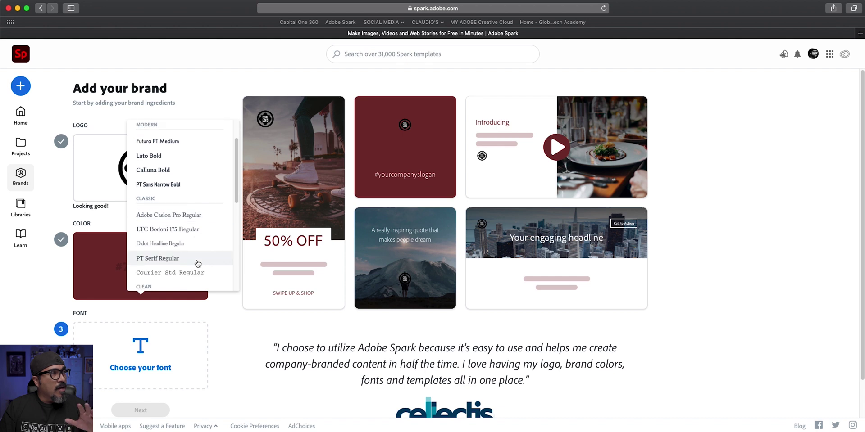
pyautogui.scroll(-2, 197, 263)
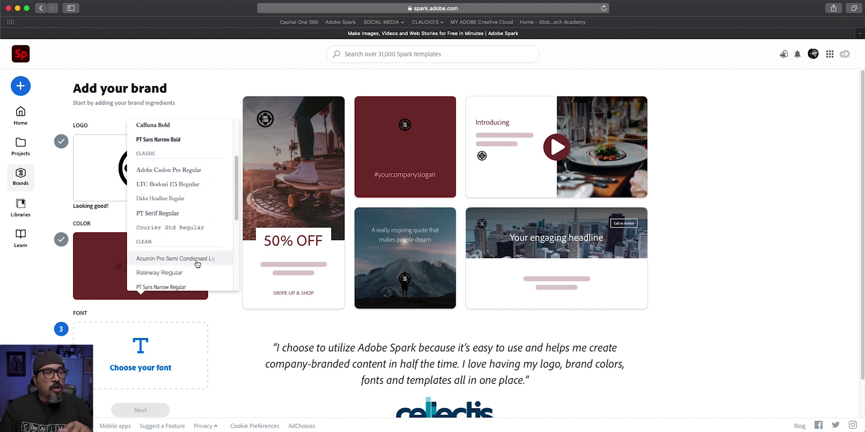
pyautogui.scroll(-2, 197, 264)
pyautogui.scroll(6, 197, 263)
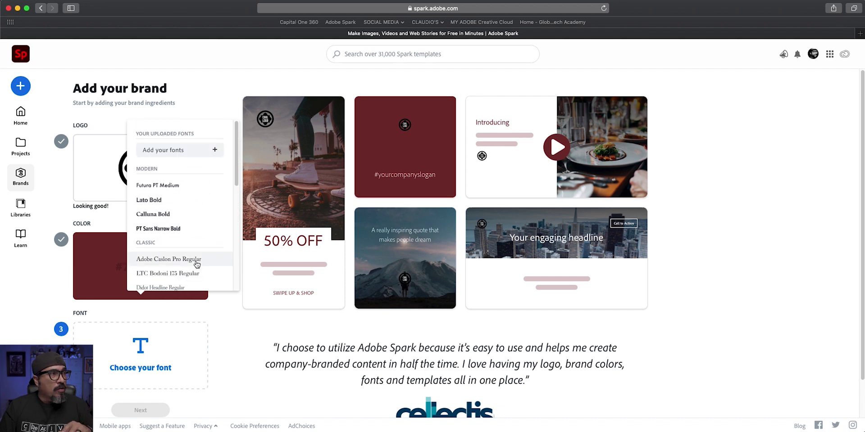
pyautogui.click(192, 151)
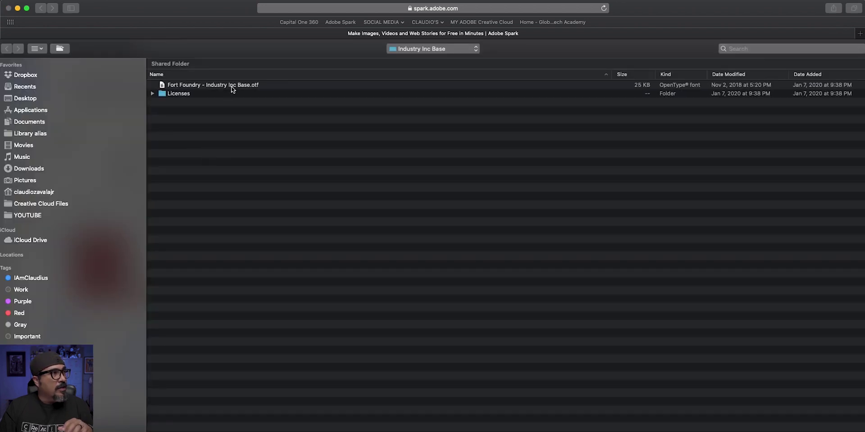
pyautogui.click(231, 85)
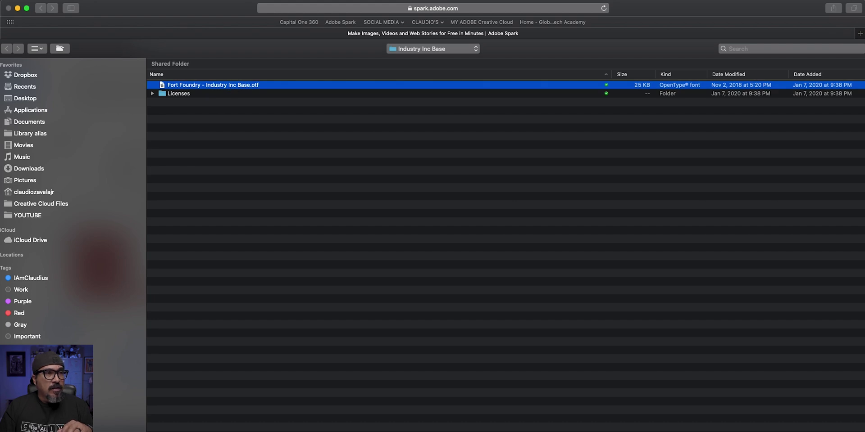
pyautogui.press('Return')
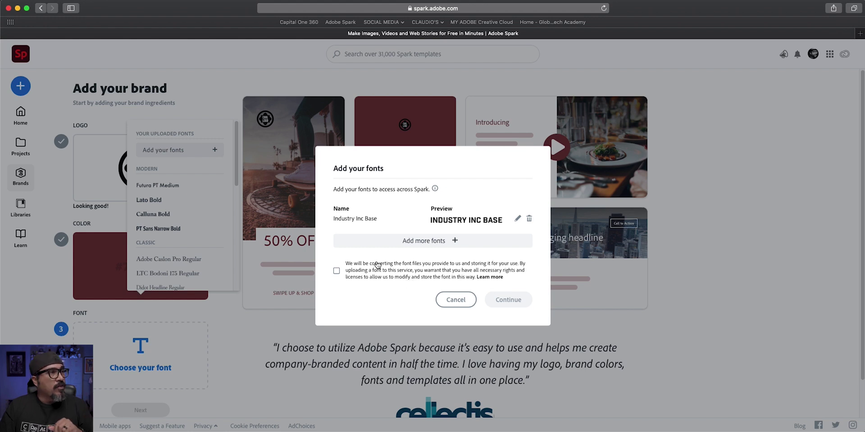
pyautogui.click(337, 271)
pyautogui.click(510, 301)
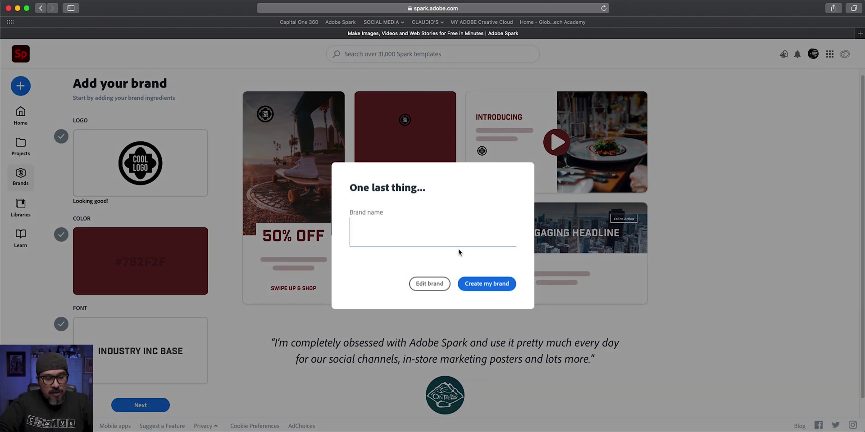
# Step: Enter DEMO BRAND as the brand name and create the brand
pyautogui.write('DEMO')
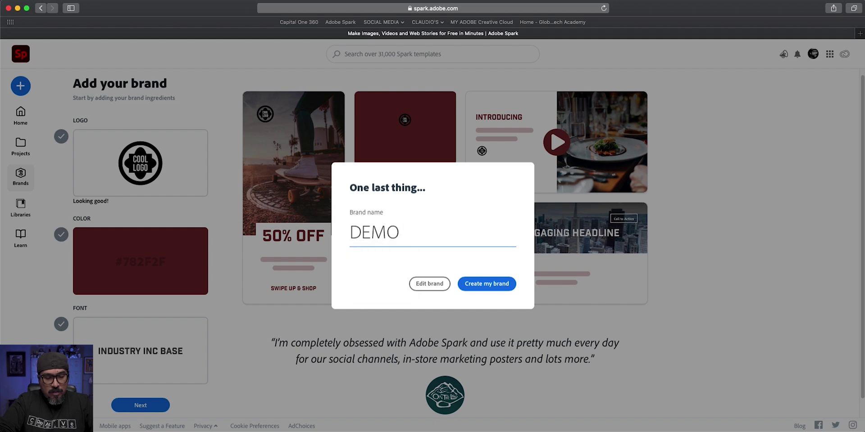
pyautogui.write(' BRAND')
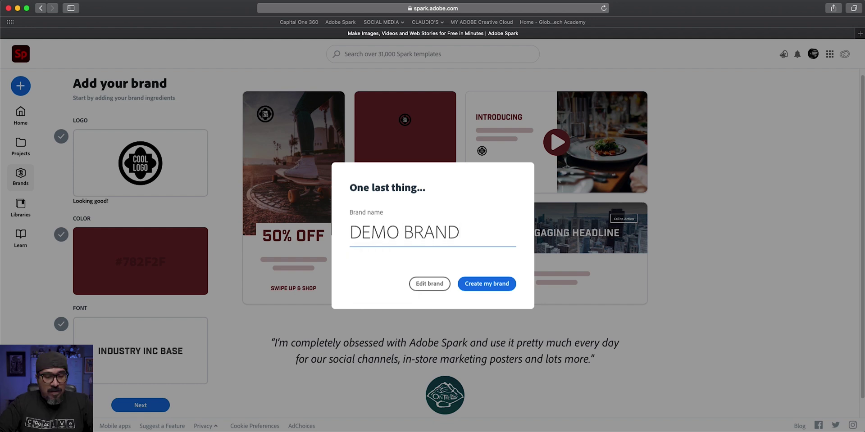
pyautogui.click(475, 286)
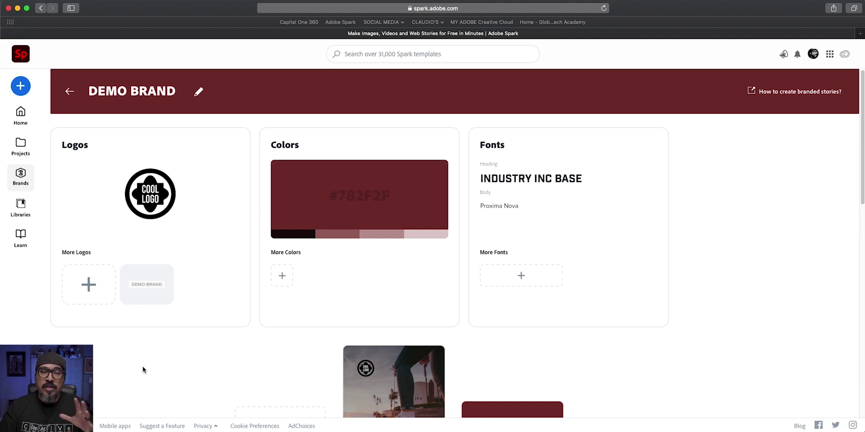
# Step: Add My Post (26).png from Downloads as an extra logo, then close the Logos editor
pyautogui.click(100, 295)
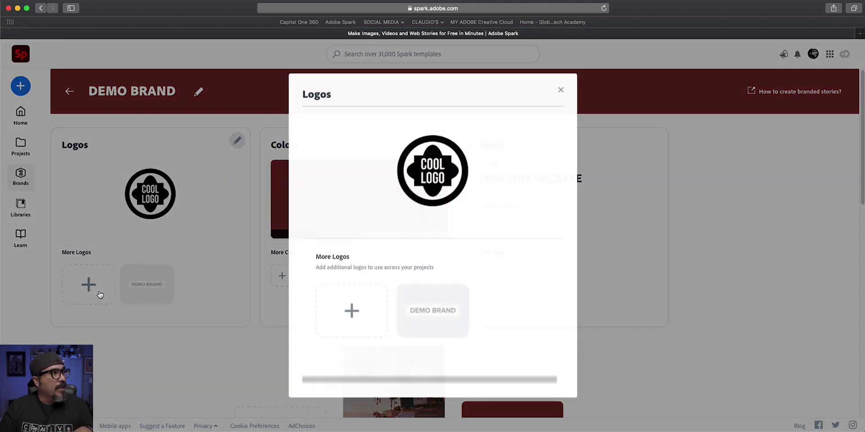
pyautogui.click(368, 312)
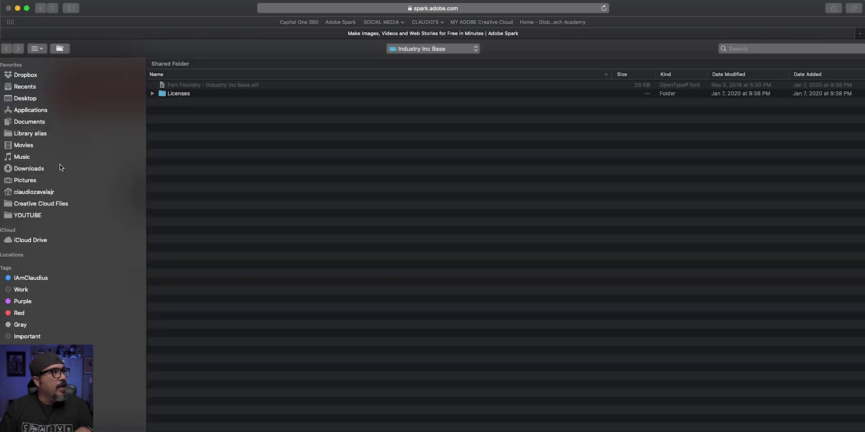
pyautogui.click(58, 170)
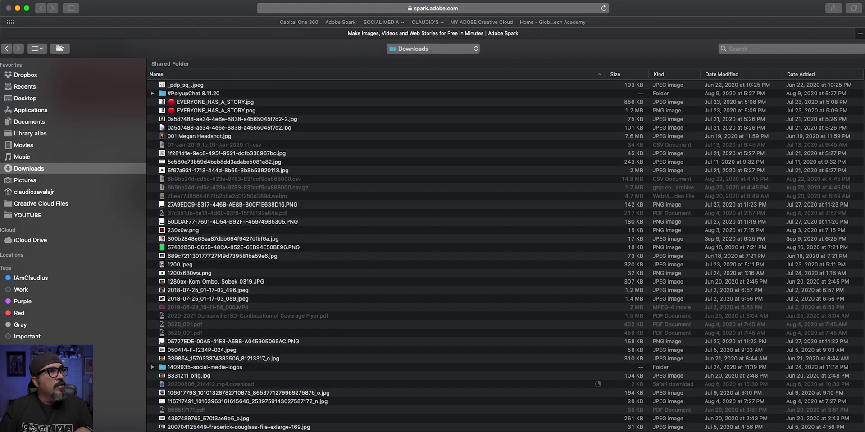
pyautogui.click(841, 78)
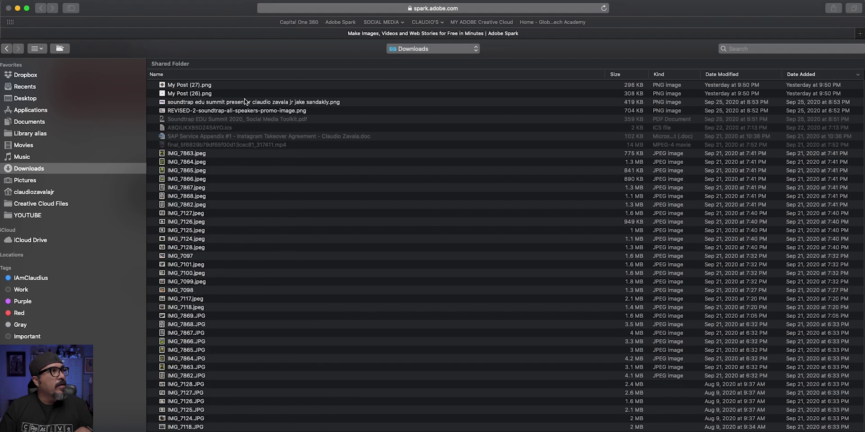
pyautogui.click(247, 101)
pyautogui.click(246, 97)
pyautogui.doubleClick(245, 96)
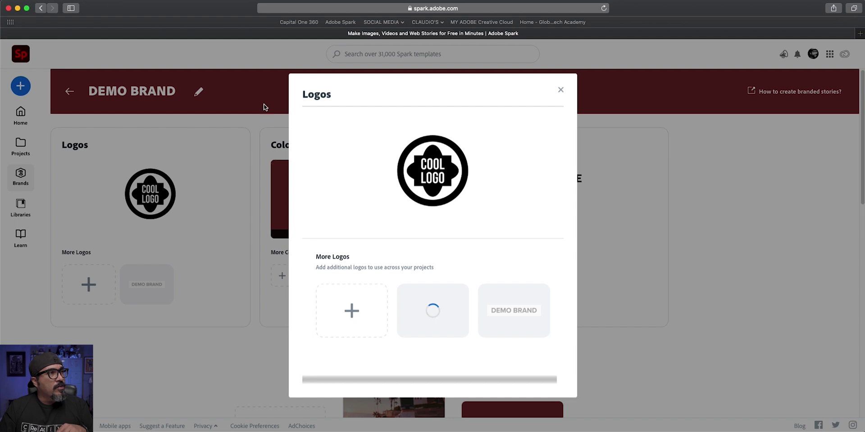
pyautogui.moveTo(342, 205)
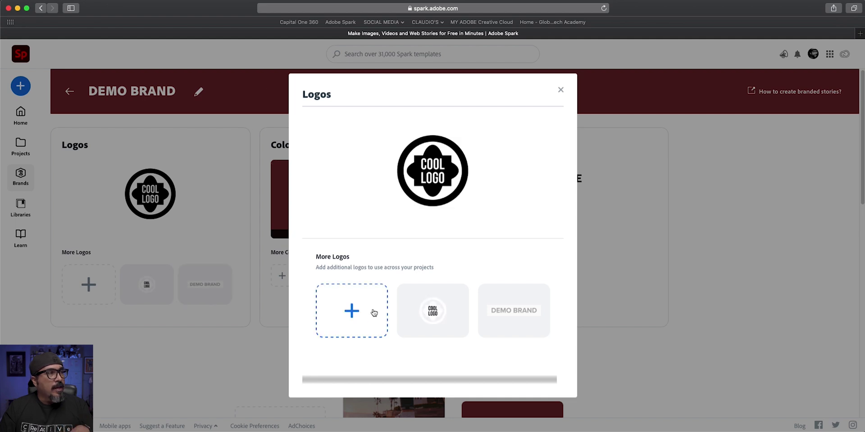
pyautogui.moveTo(429, 335)
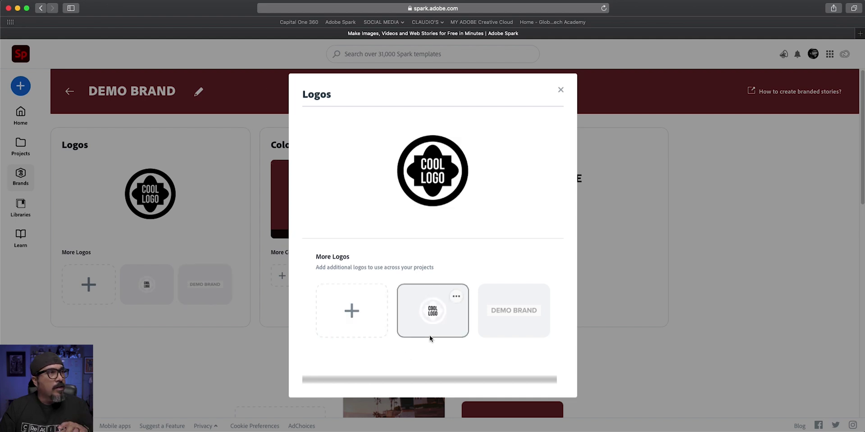
pyautogui.click(561, 93)
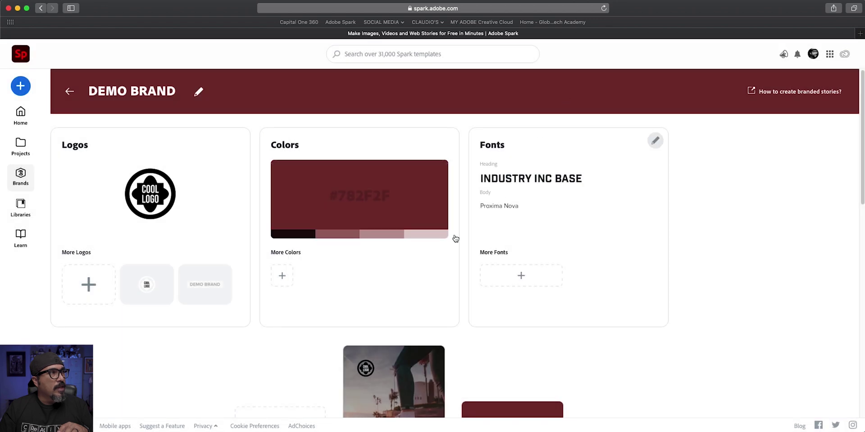
# Step: Save teal #4F88A3 under More Colors, then close the colour editor
pyautogui.click(282, 276)
pyautogui.click(340, 295)
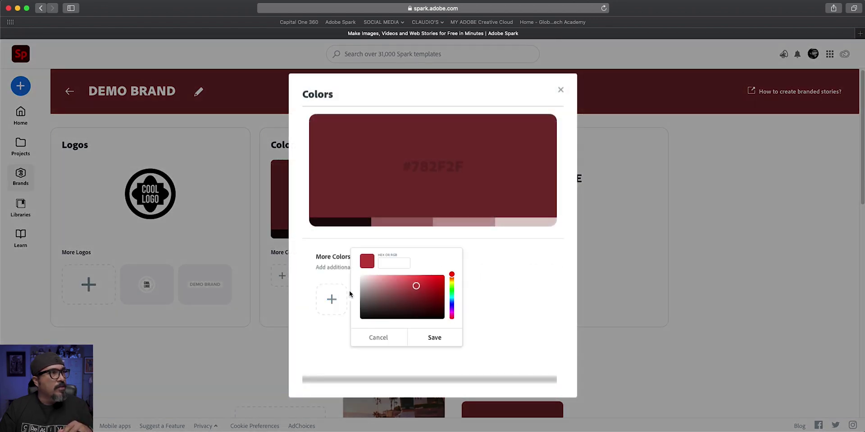
pyautogui.moveTo(452, 287); pyautogui.dragTo(404, 293)
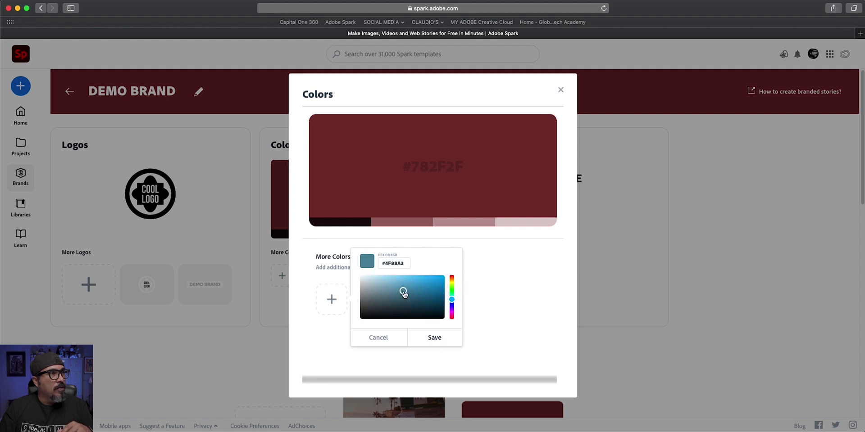
pyautogui.click(428, 338)
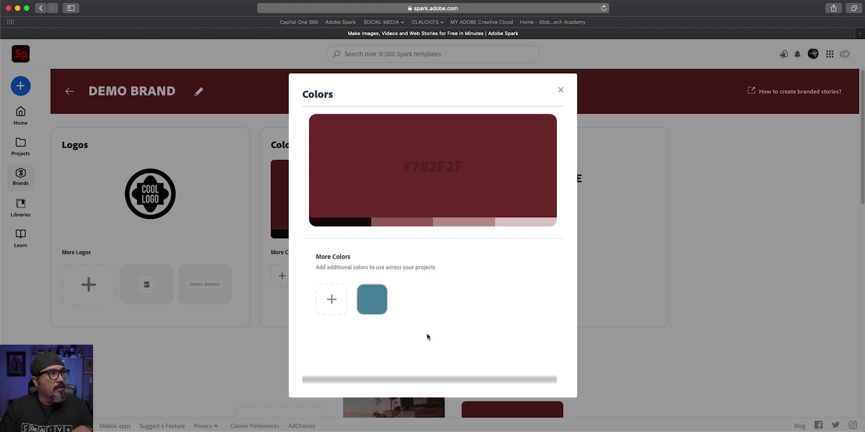
pyautogui.click(561, 89)
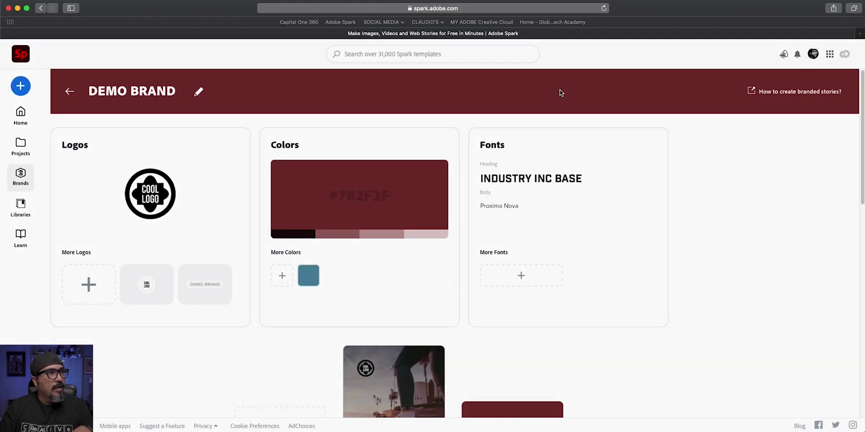
# Step: Replace the Proxima Nova body font with Museo Slab
pyautogui.click(509, 281)
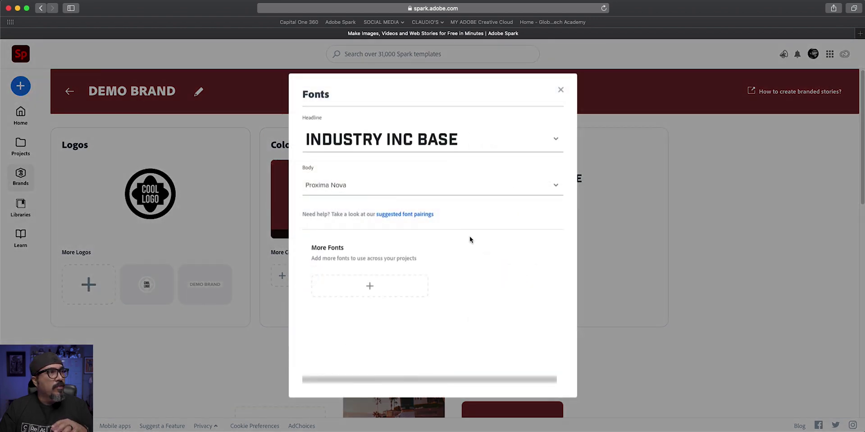
pyautogui.click(548, 188)
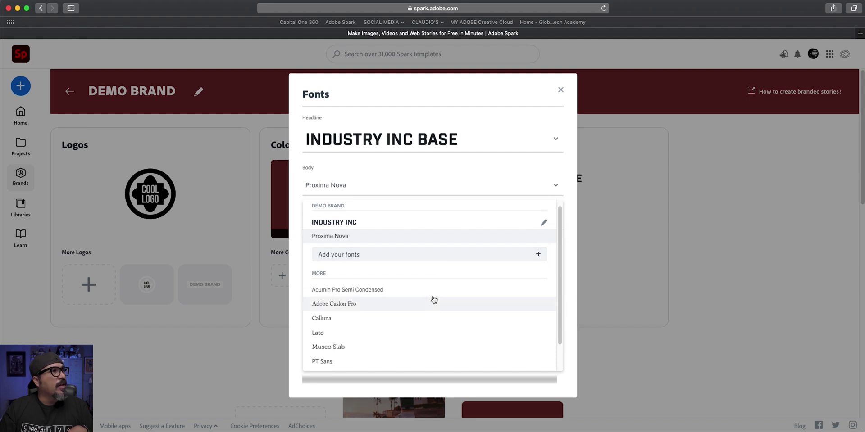
pyautogui.scroll(-1, 429, 302)
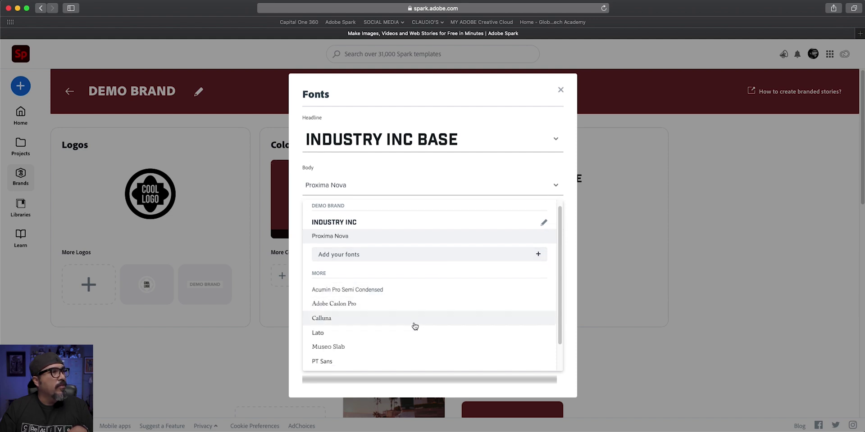
pyautogui.click(394, 346)
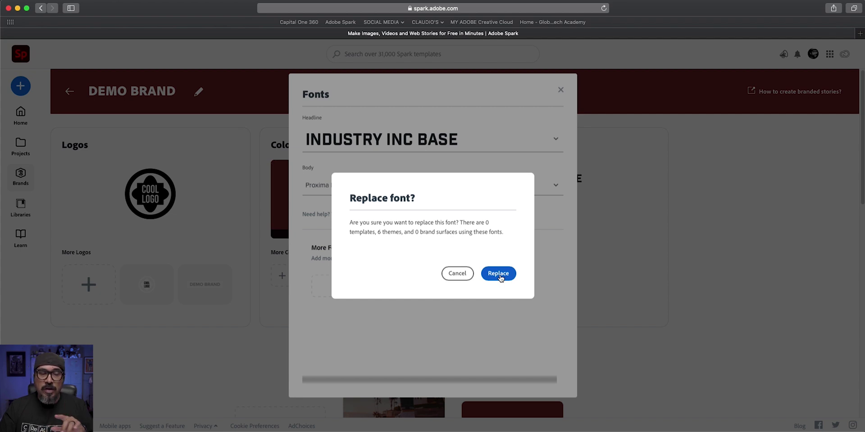
pyautogui.click(499, 275)
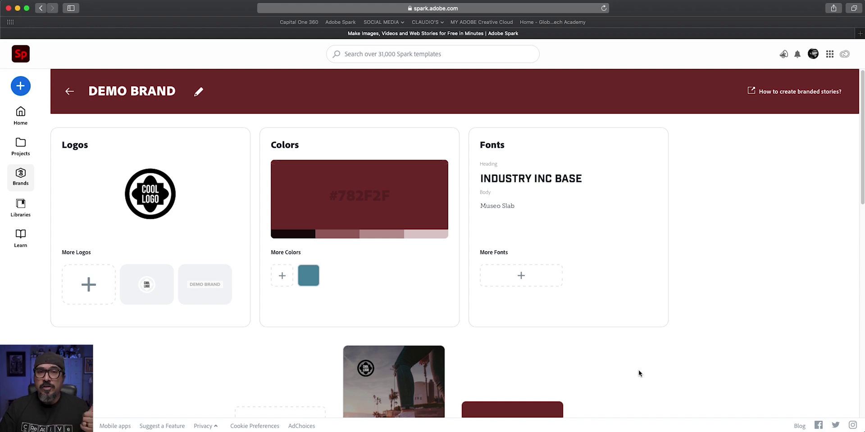
# Step: Scroll to Themes and Branded Surfaces and open the video outro showing COOL LOGO
pyautogui.scroll(-5, 639, 372)
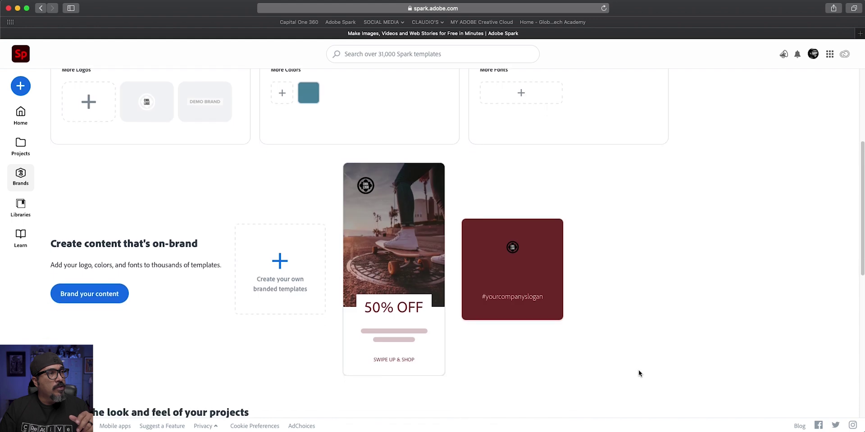
pyautogui.scroll(-3, 639, 371)
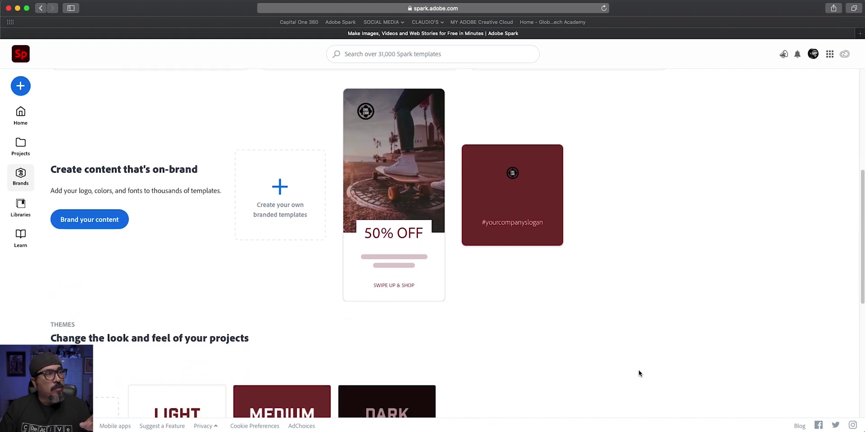
pyautogui.scroll(-3, 639, 374)
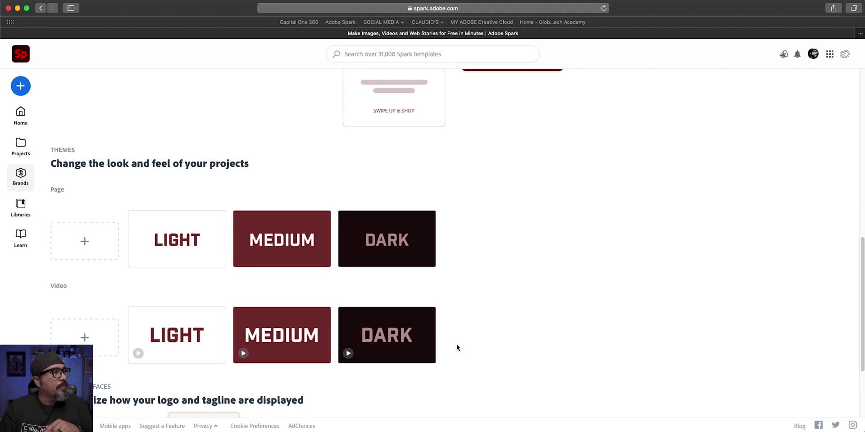
pyautogui.scroll(-3, 456, 347)
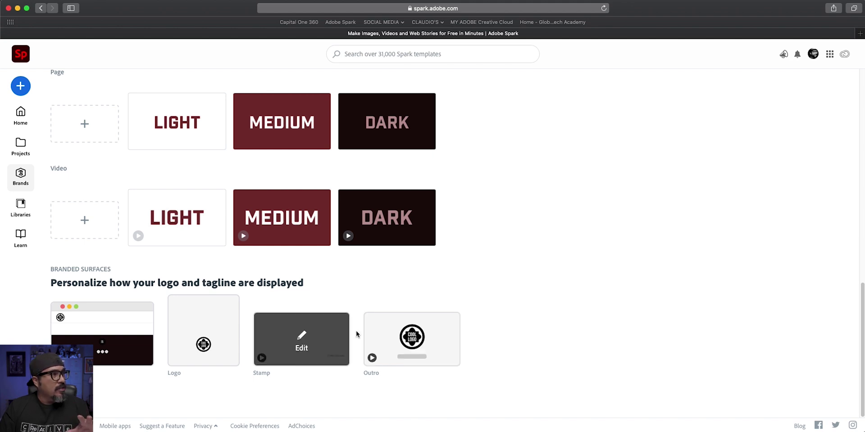
pyautogui.moveTo(176, 356)
pyautogui.moveTo(410, 347)
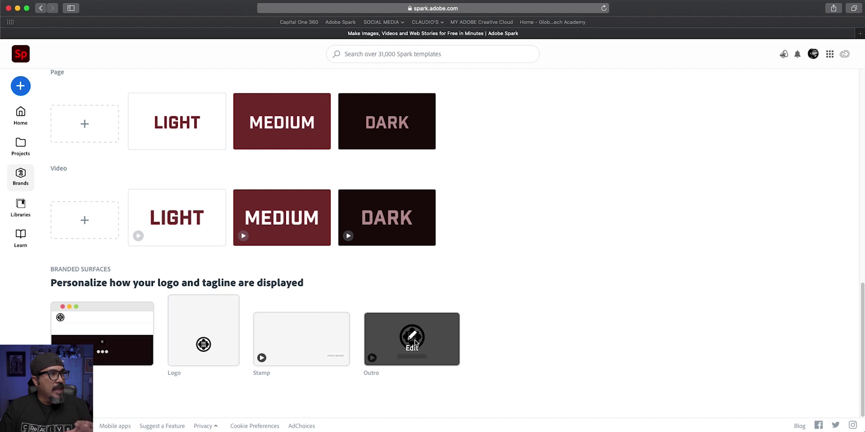
pyautogui.click(414, 343)
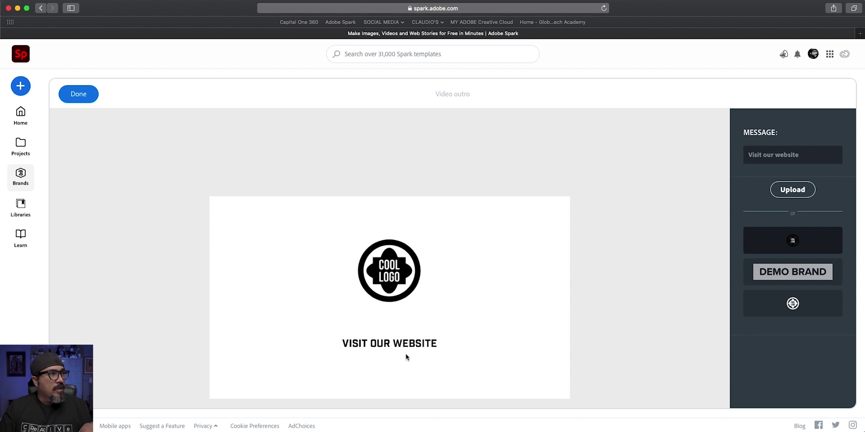
# Step: Replace the outro message 'Visit our website' with 'Visit cool logo.com' under COOL LOGO
pyautogui.click(757, 157)
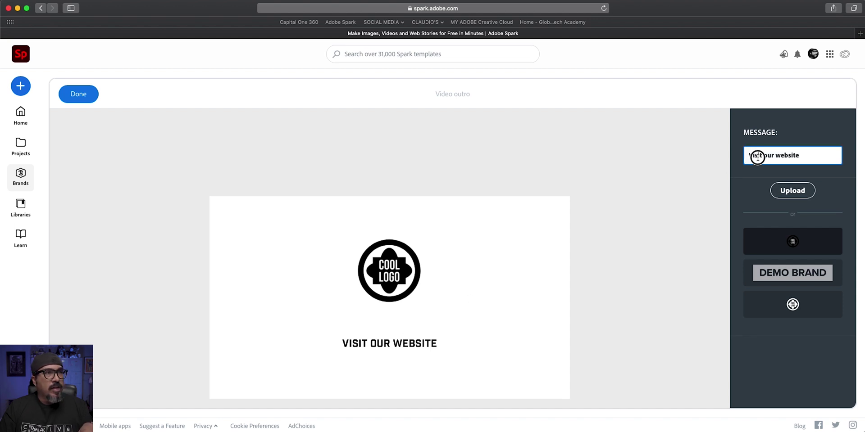
pyautogui.tripleClick(758, 157)
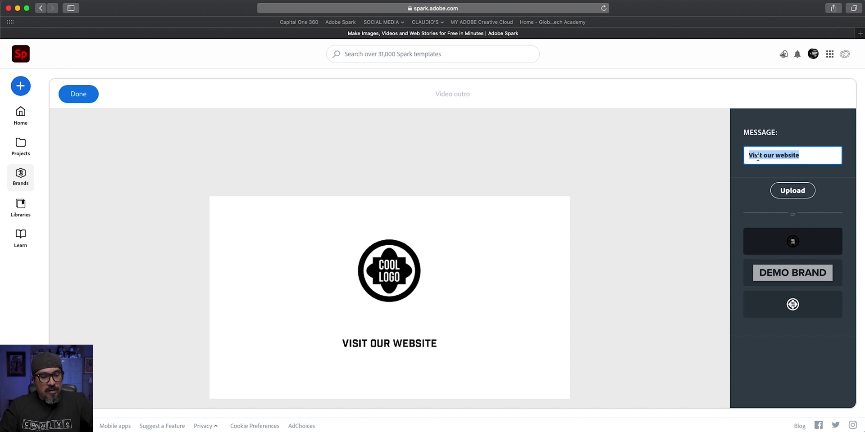
pyautogui.write('Visit')
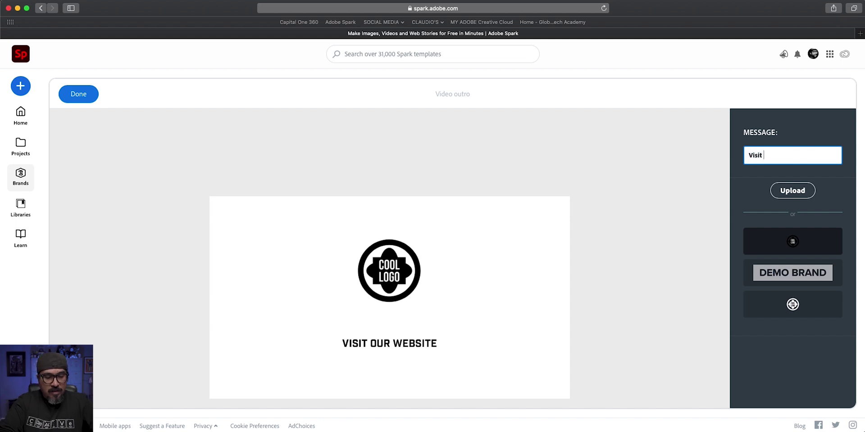
pyautogui.write(' cool ')
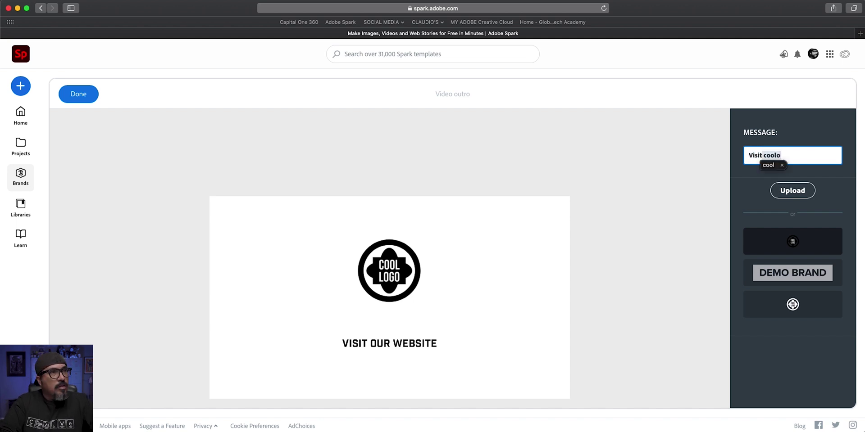
pyautogui.write('logo')
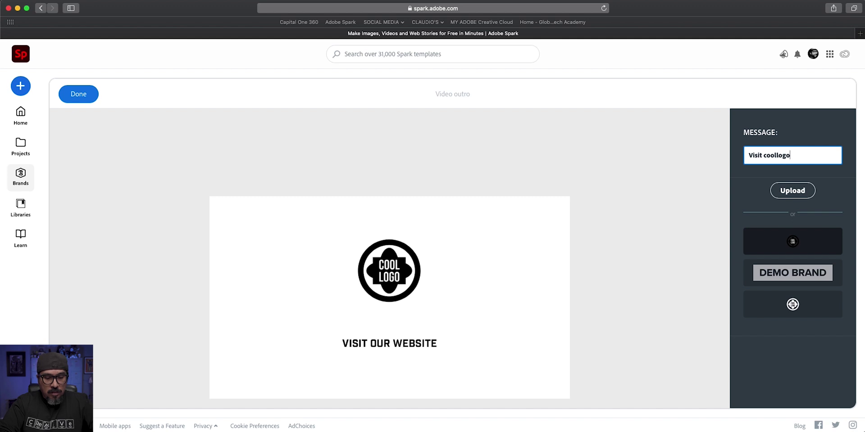
pyautogui.write('.com')
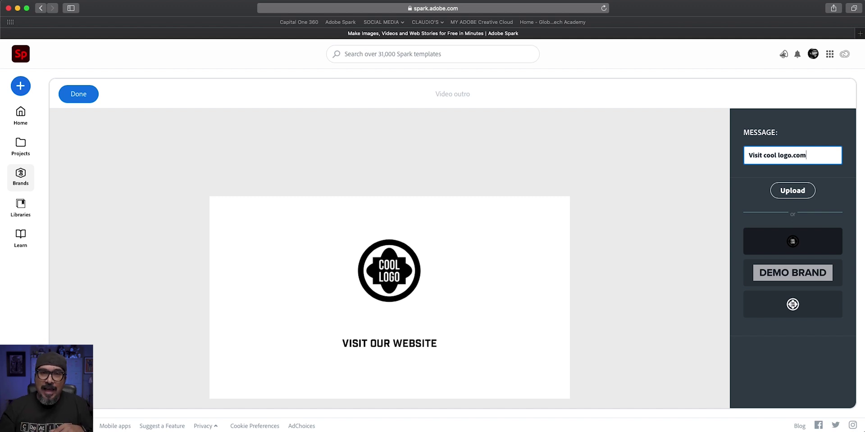
pyautogui.press('Return')
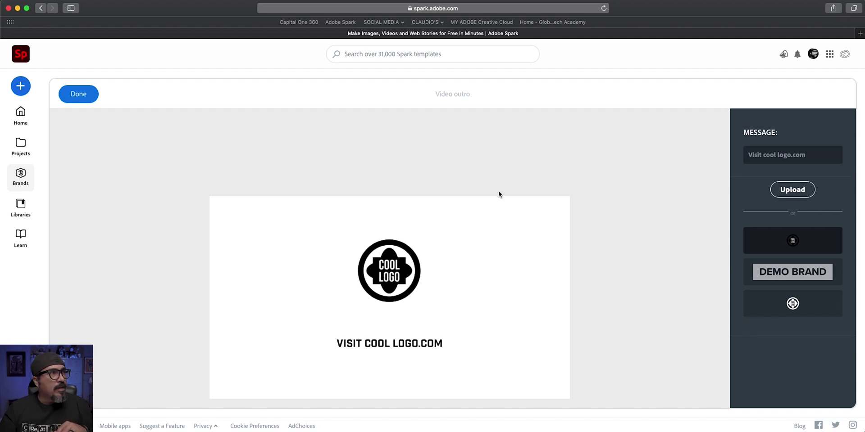
pyautogui.click(79, 102)
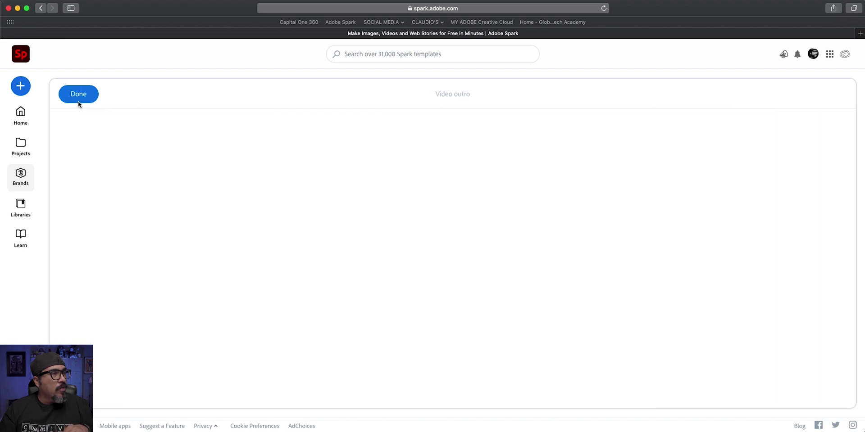
# Step: Create your own branded template, opening the pink square My Template canvas with the COOL LOGO
pyautogui.scroll(-10, 595, 384)
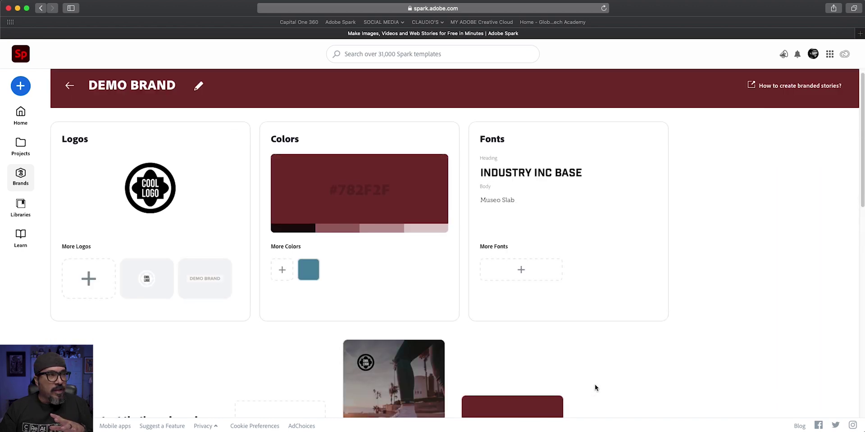
pyautogui.scroll(-2, 594, 388)
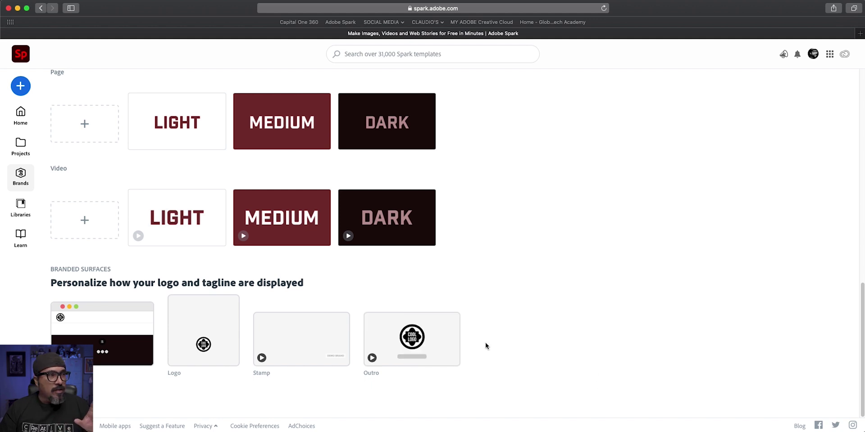
pyautogui.moveTo(430, 351)
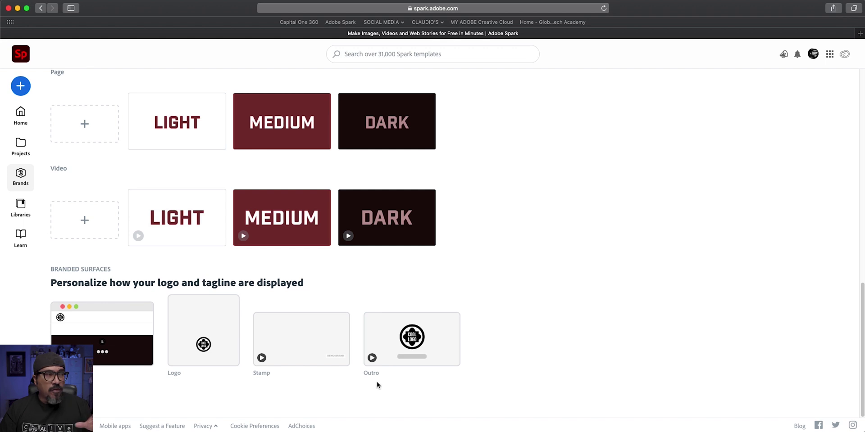
pyautogui.scroll(10, 203, 345)
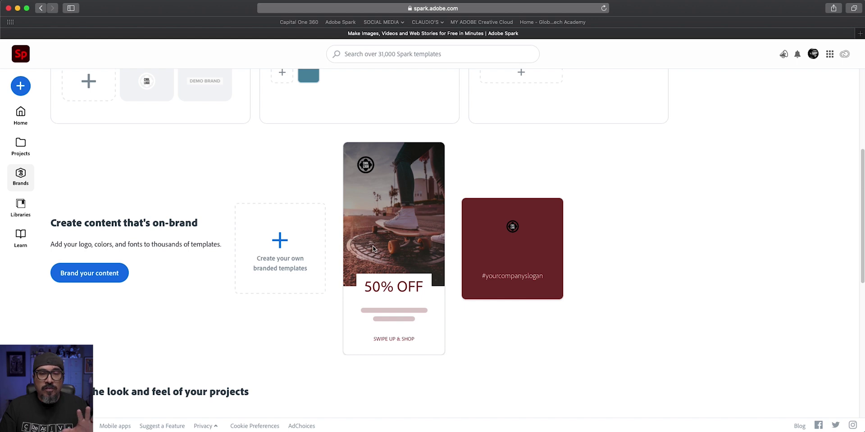
pyautogui.click(286, 252)
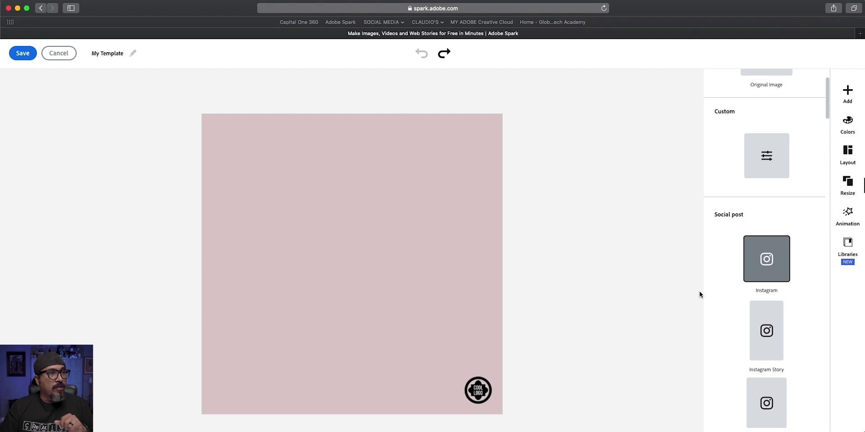
# Step: Resize My Template to Instagram Story (1080 x 1920) and bring up the Add Photo options
pyautogui.click(775, 336)
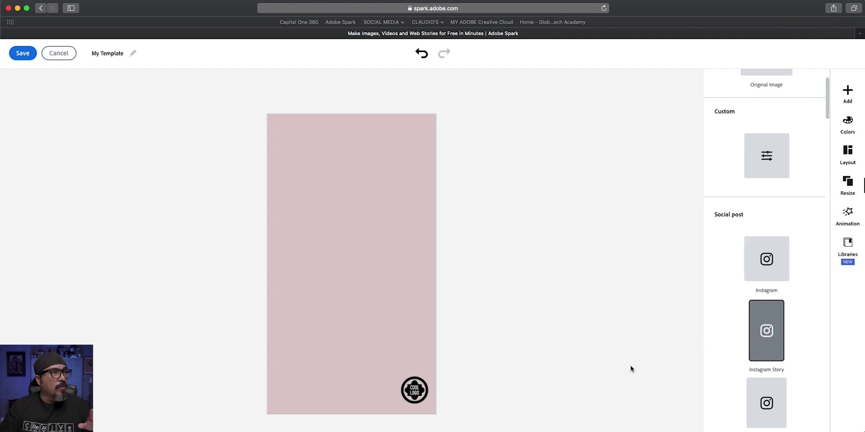
pyautogui.click(847, 96)
pyautogui.click(756, 98)
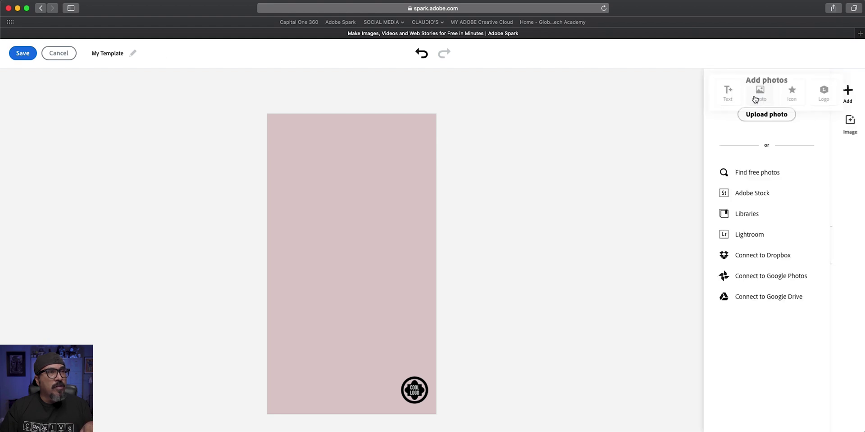
# Step: Pin a free black typewriter stock photo from a 'writing' search as the story background
pyautogui.click(780, 178)
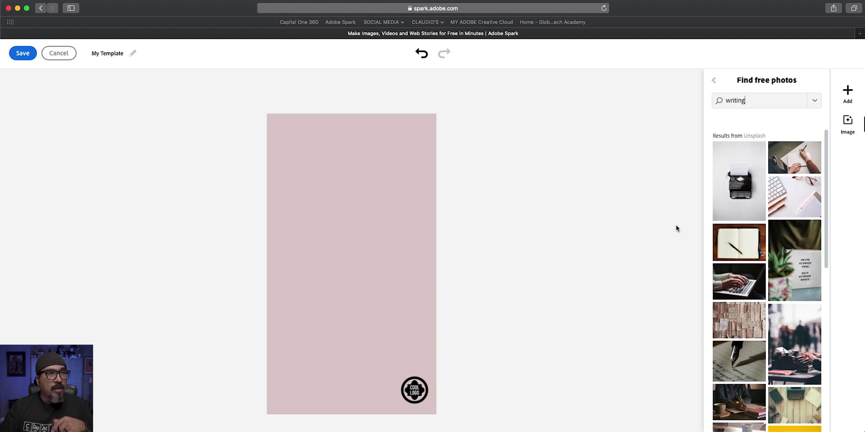
pyautogui.click(736, 195)
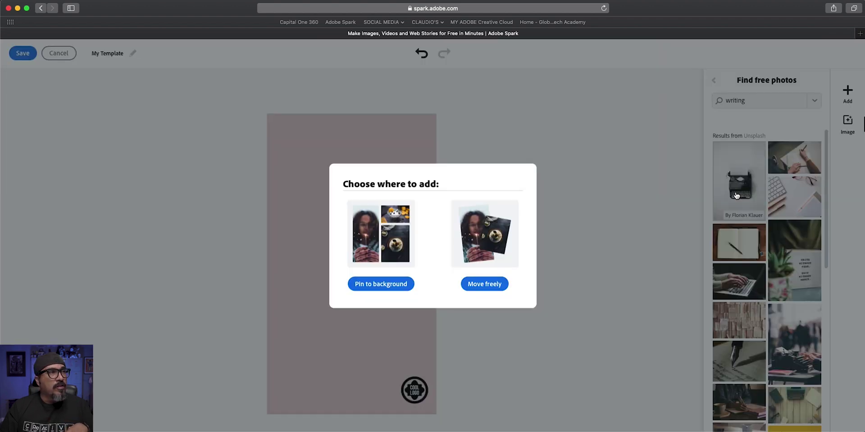
pyautogui.click(397, 286)
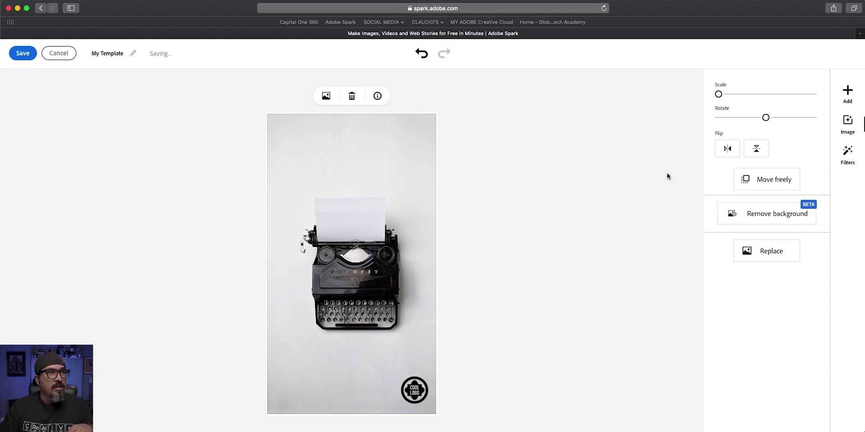
# Step: Add a new text element reading 'THIS IS MY STORY TEMPLATE' to the story
pyautogui.click(850, 93)
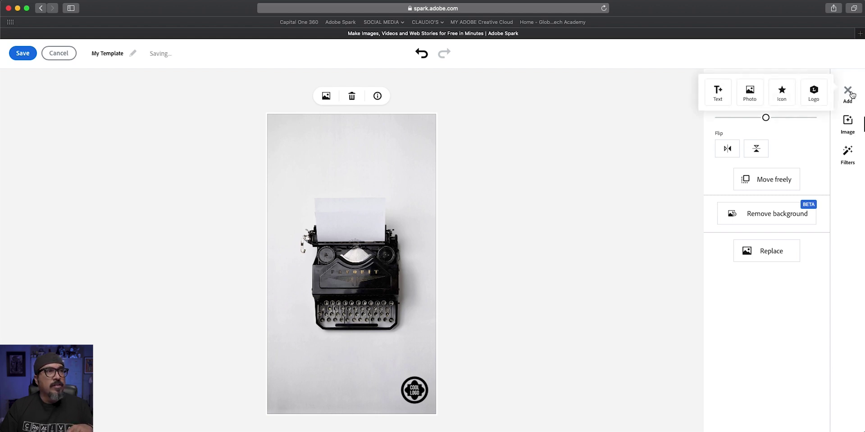
pyautogui.click(719, 91)
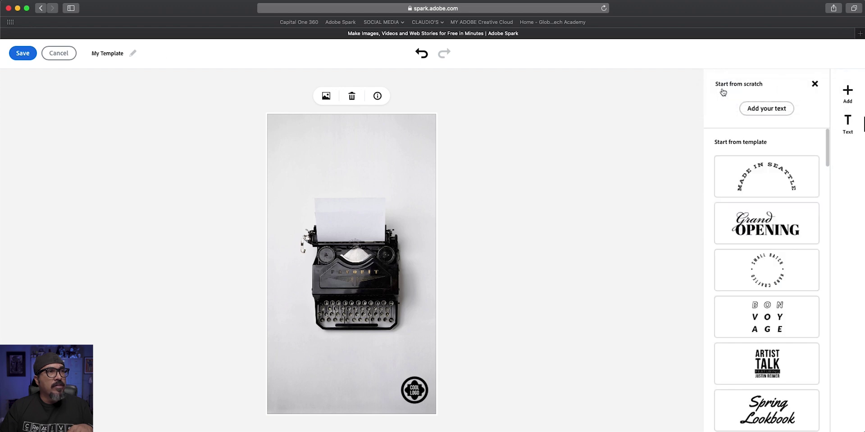
pyautogui.click(748, 117)
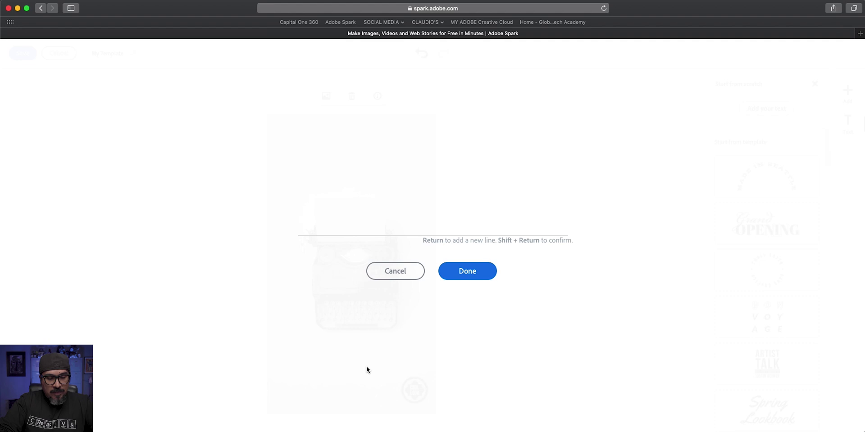
pyautogui.write('THIS IS ')
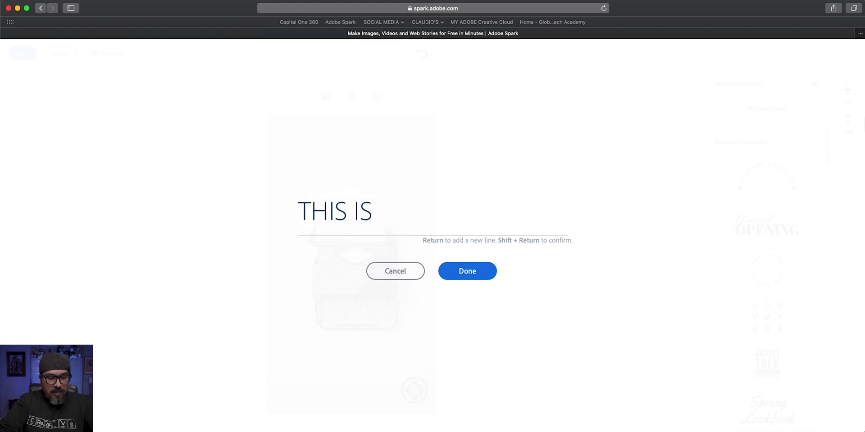
pyautogui.write('MY STOR')
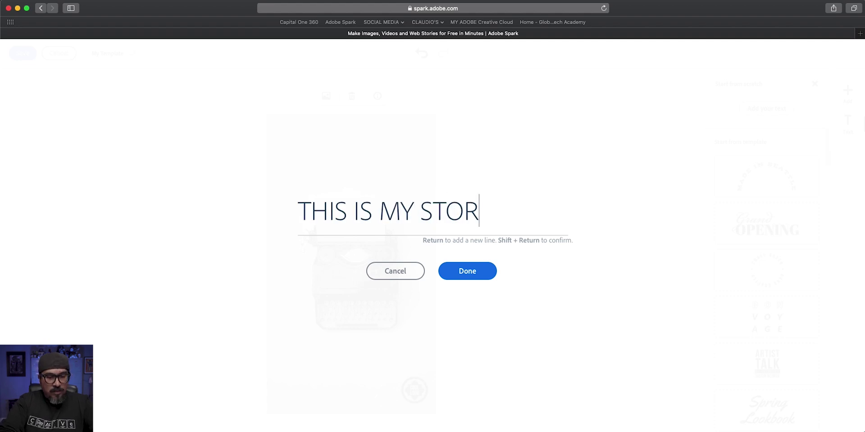
pyautogui.write('Y TEMPLATE')
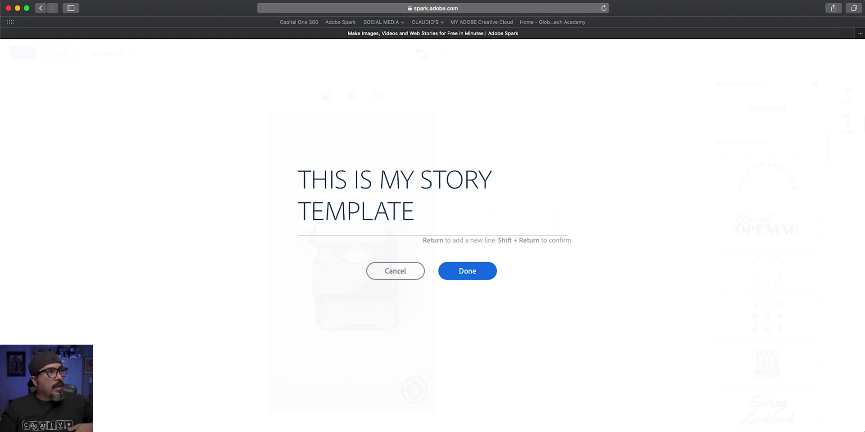
pyautogui.click(493, 275)
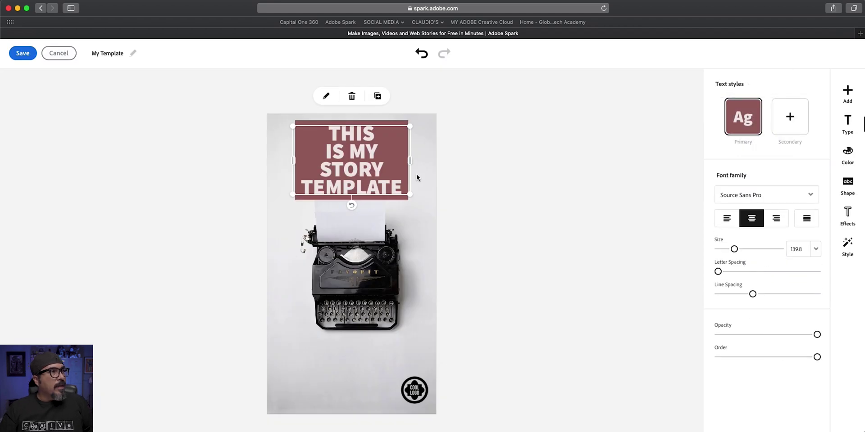
# Step: Reflow the title to three lines at size 125.4 and centre it above the typewriter
pyautogui.moveTo(409, 195); pyautogui.dragTo(414, 171)
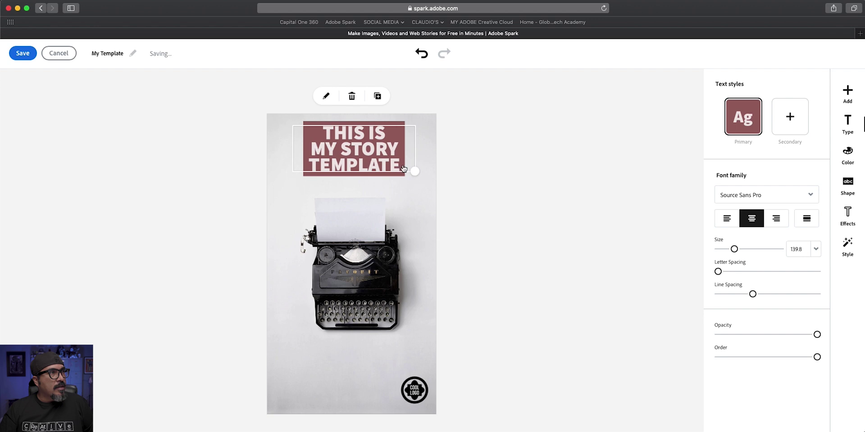
pyautogui.moveTo(369, 151); pyautogui.dragTo(366, 159)
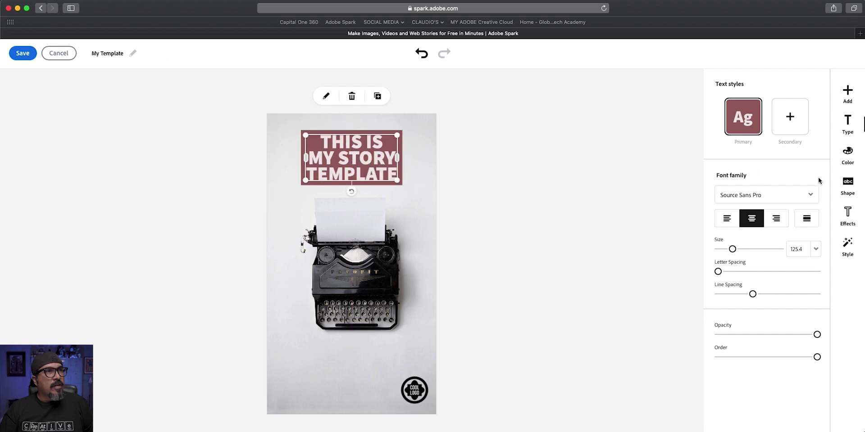
pyautogui.click(843, 151)
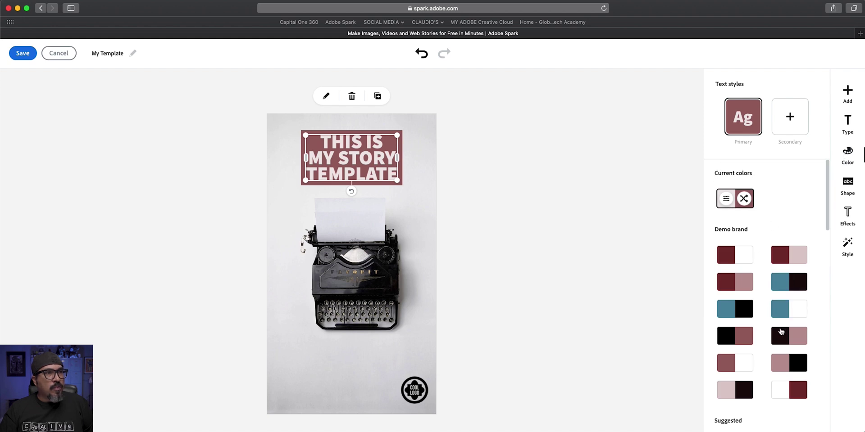
# Step: Try the pink/black, teal/white and mauve/white brand colour swatches on the title, swapping text and box
pyautogui.click(776, 364)
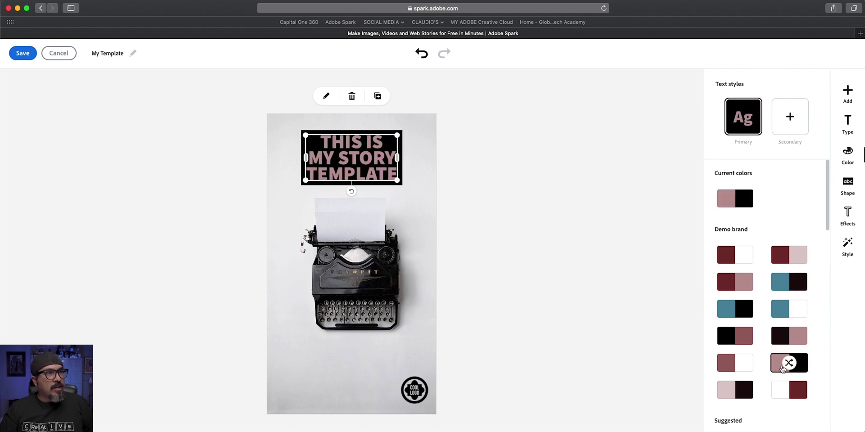
pyautogui.click(783, 368)
pyautogui.click(788, 364)
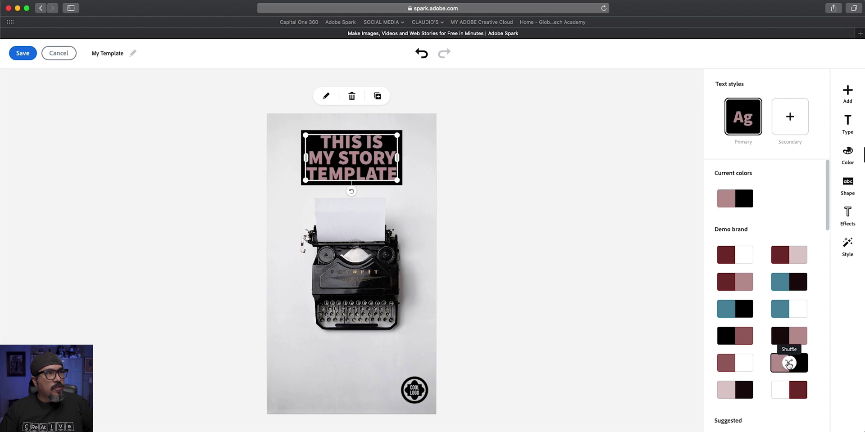
pyautogui.click(781, 309)
pyautogui.click(788, 310)
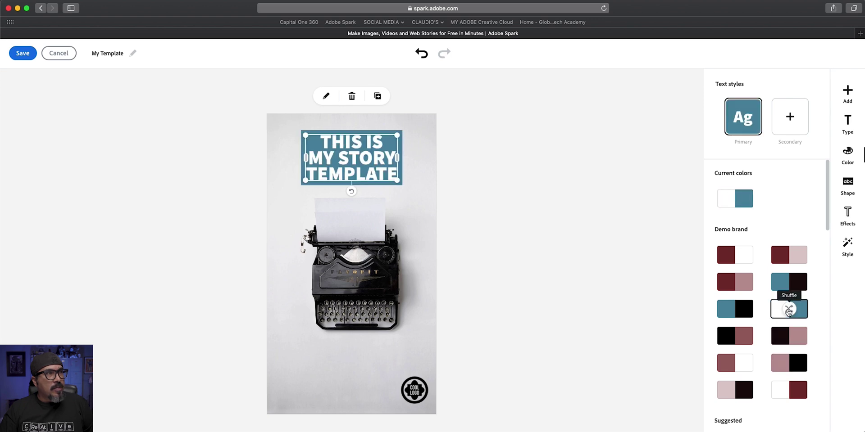
pyautogui.click(741, 365)
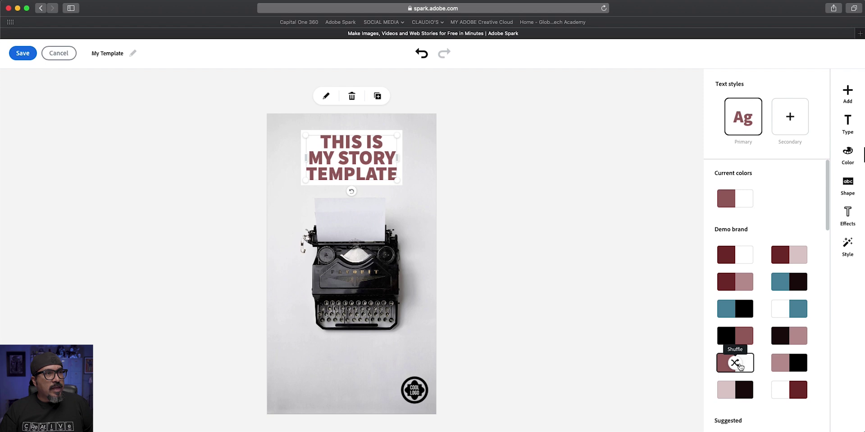
pyautogui.click(739, 366)
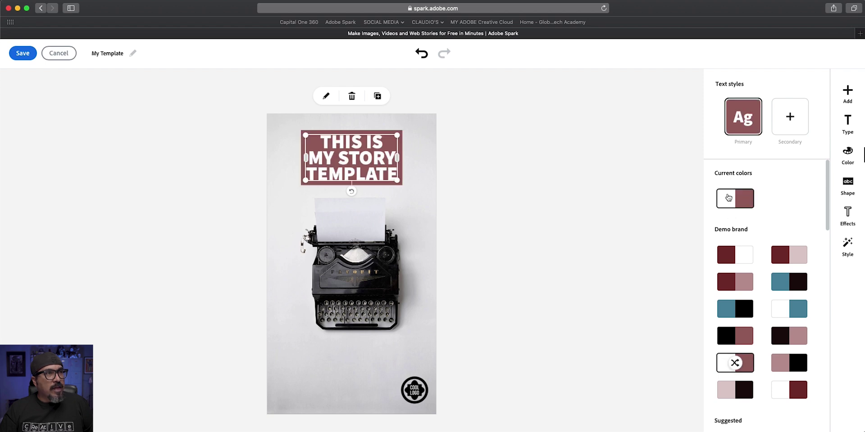
# Step: Test a custom black box colour, then settle on dark red text on a white box
pyautogui.moveTo(728, 198)
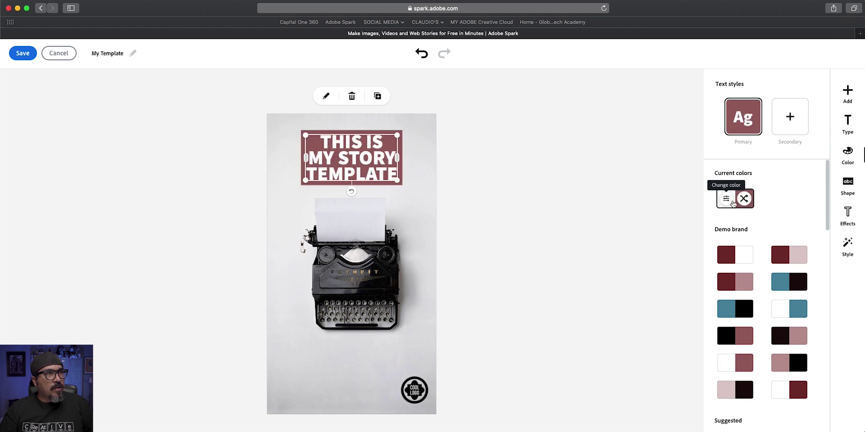
pyautogui.click(732, 201)
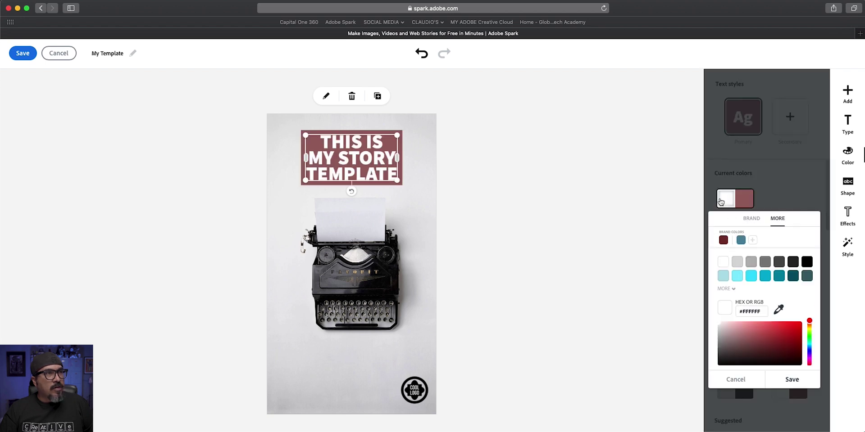
pyautogui.click(743, 202)
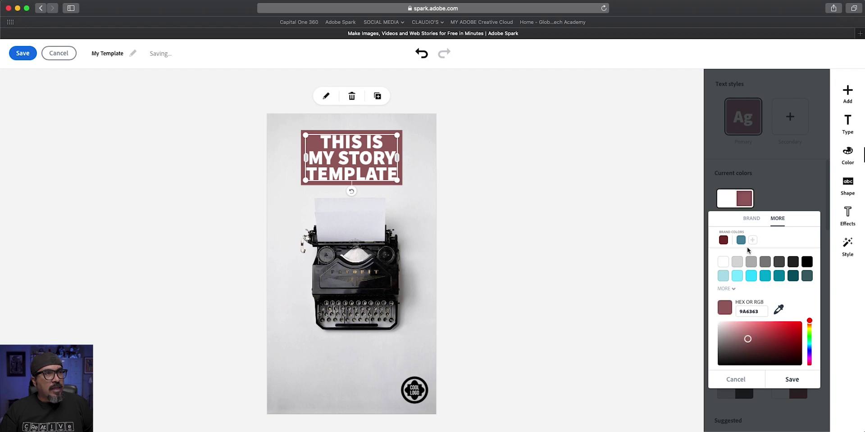
pyautogui.click(806, 262)
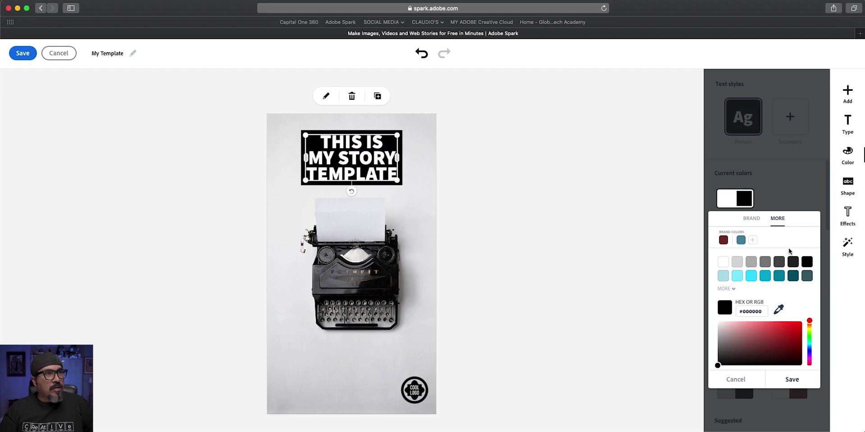
pyautogui.click(786, 387)
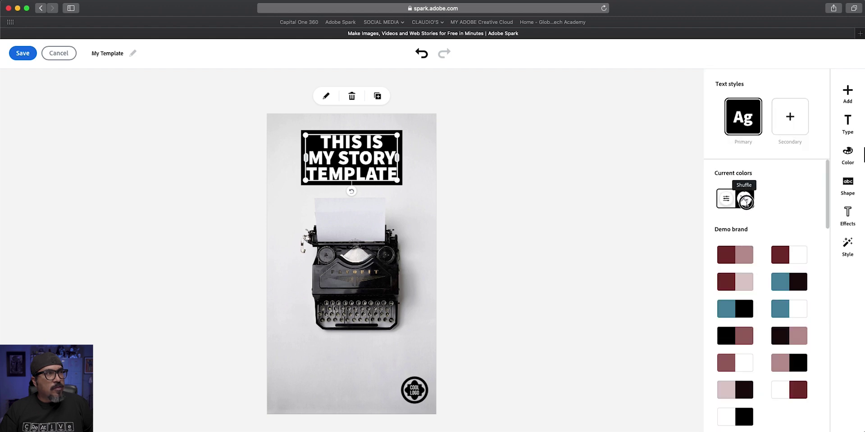
pyautogui.click(745, 202)
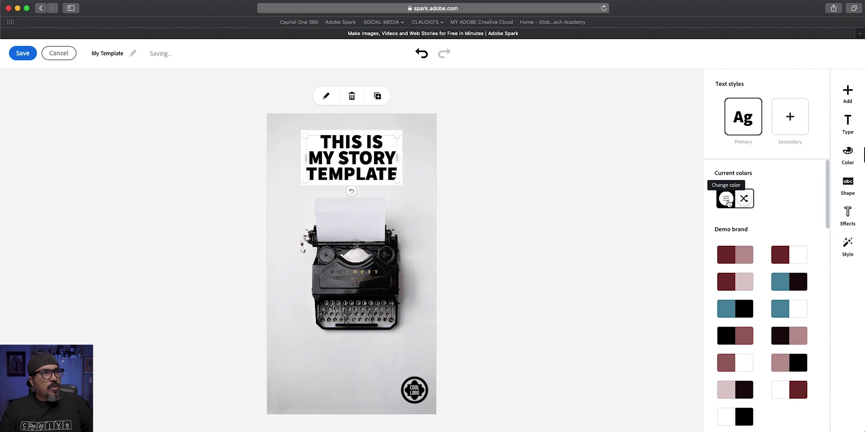
pyautogui.click(784, 255)
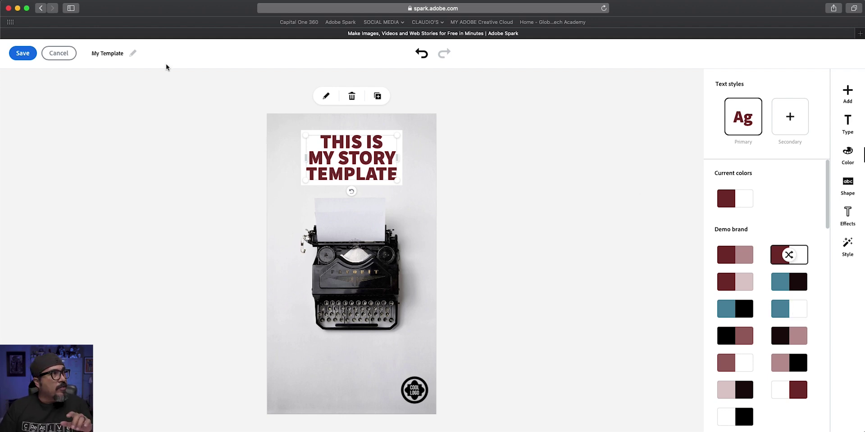
# Step: Name the template IG_STORY_TEMPLATE and save it to the DEMO BRAND
pyautogui.click(109, 58)
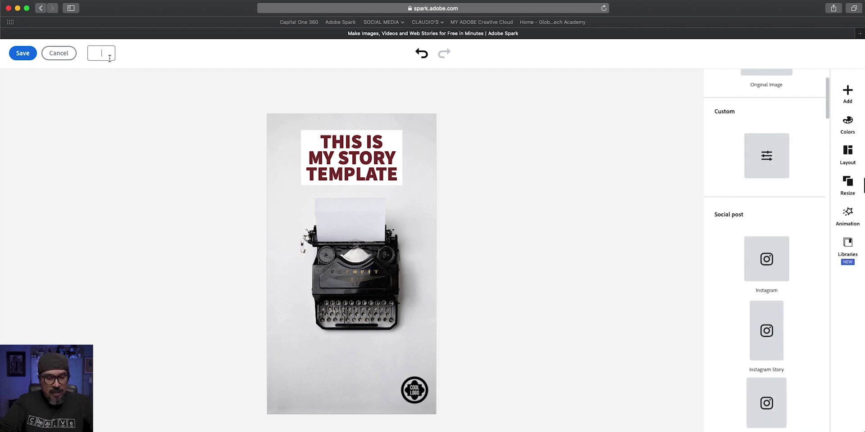
pyautogui.write('IG_STO')
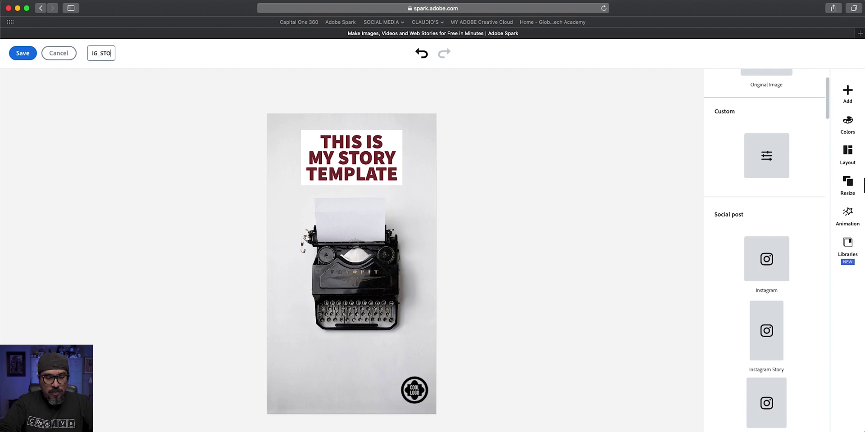
pyautogui.write('RY')
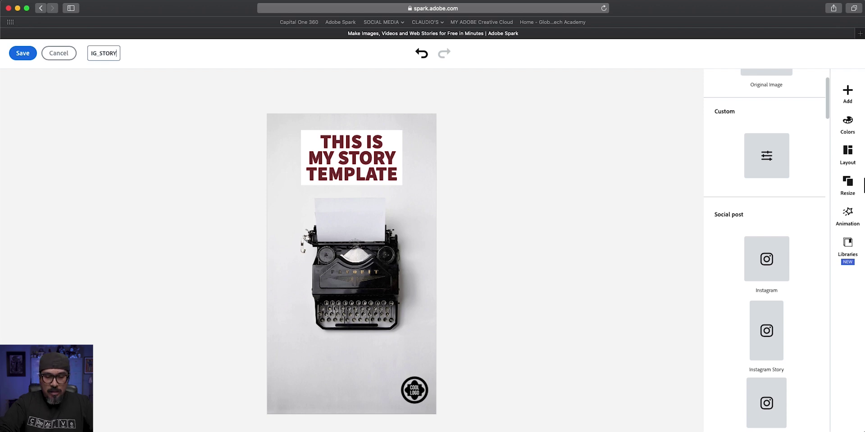
pyautogui.write('_TEMPLATE')
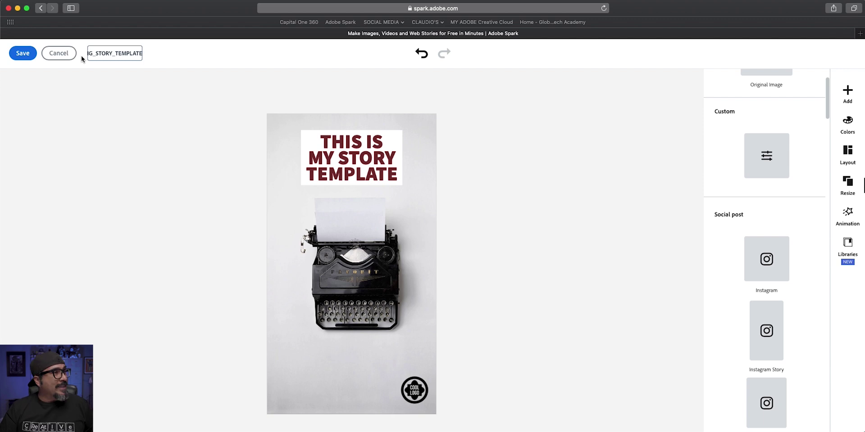
pyautogui.click(28, 54)
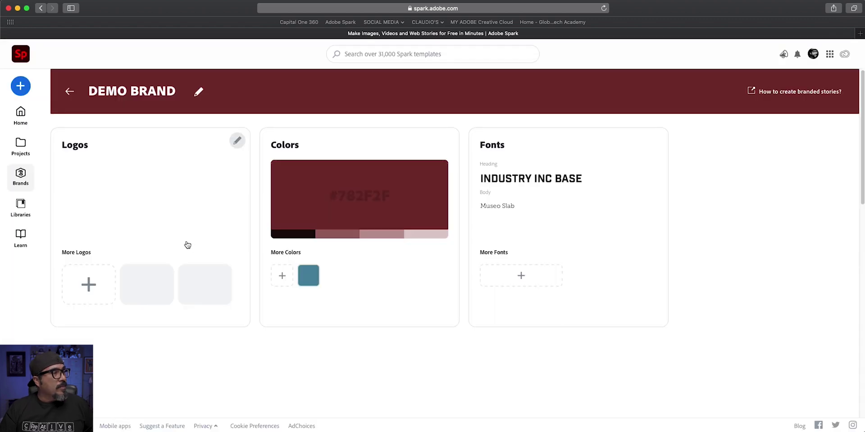
# Step: Scroll to Branded Templates to see IG_STORY_TEMPLATE beside the pink square template
pyautogui.scroll(-5, 292, 317)
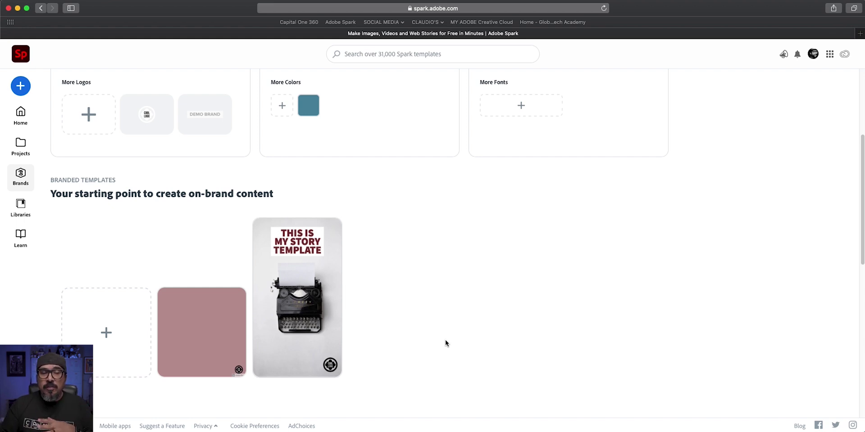
# Step: Create a post from IG_STORY_TEMPLATE and replace its background with hands typing on a typewriter
pyautogui.moveTo(308, 301)
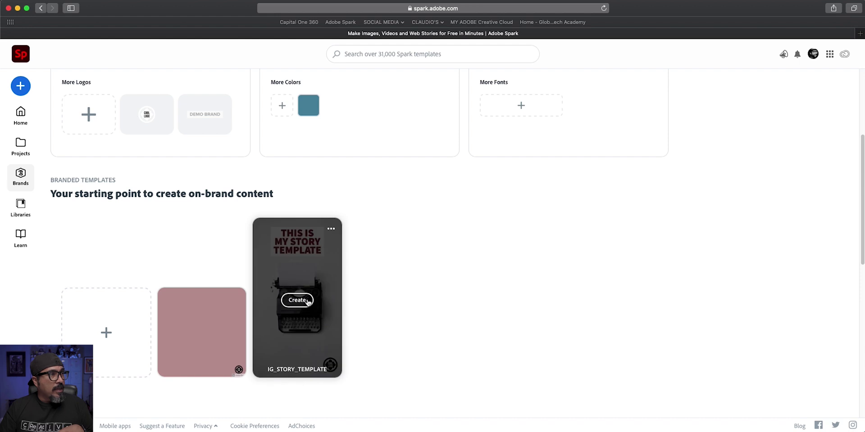
pyautogui.click(297, 300)
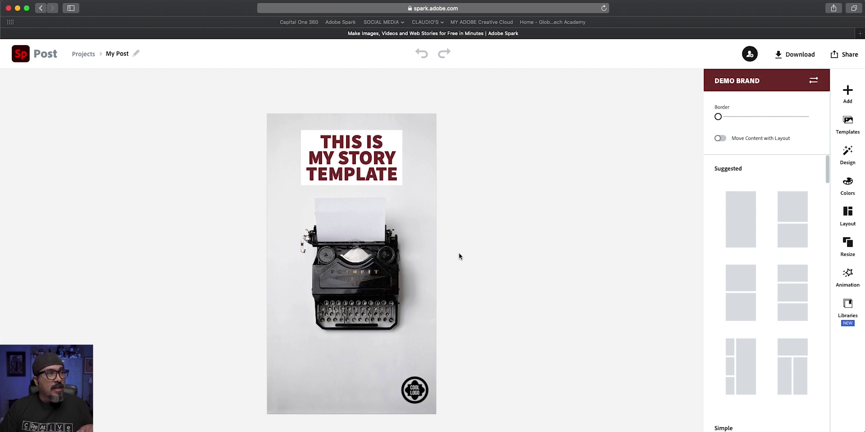
pyautogui.click(423, 274)
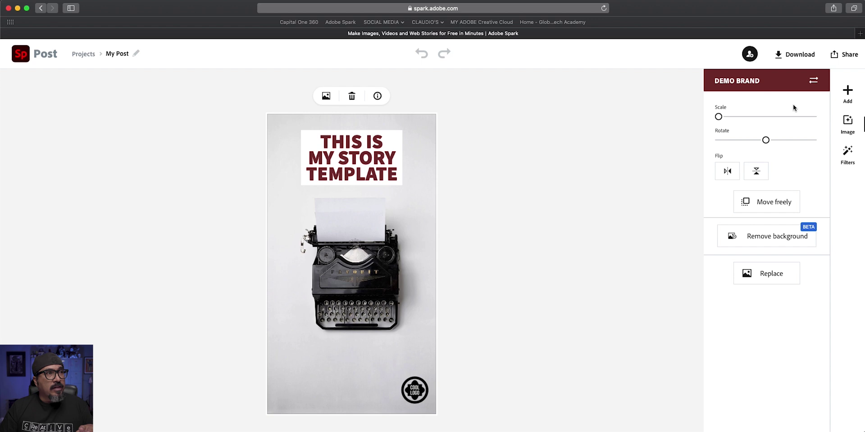
pyautogui.click(744, 273)
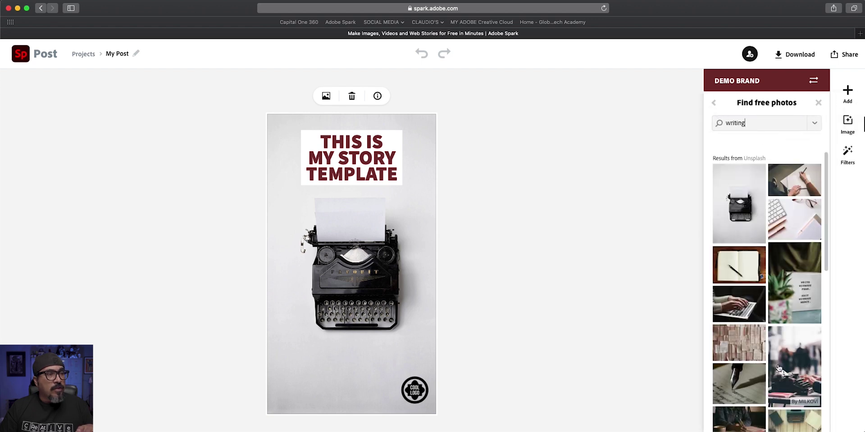
pyautogui.click(776, 358)
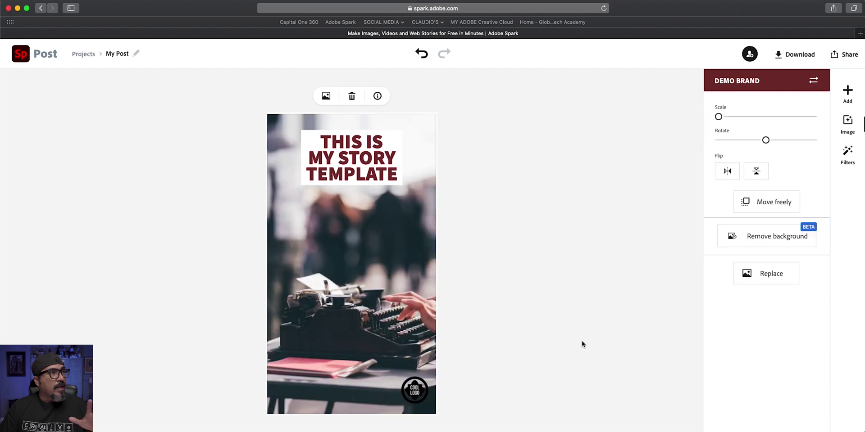
# Step: Replace the black COOL LOGO on the post with the round white logo variant
pyautogui.click(412, 392)
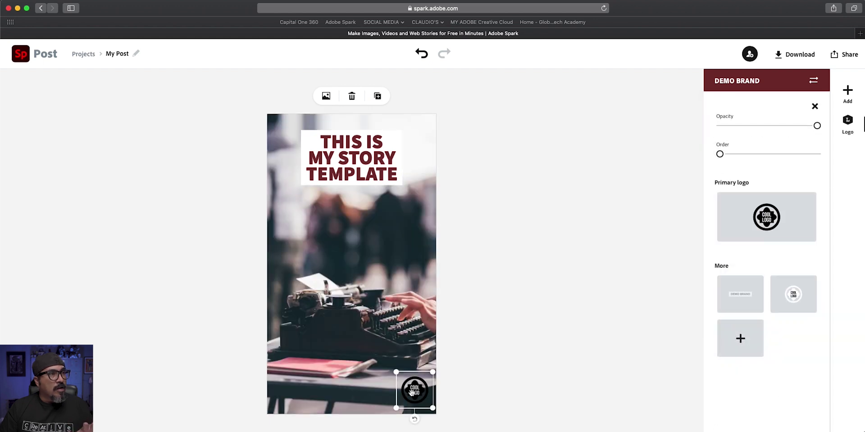
pyautogui.press('Delete')
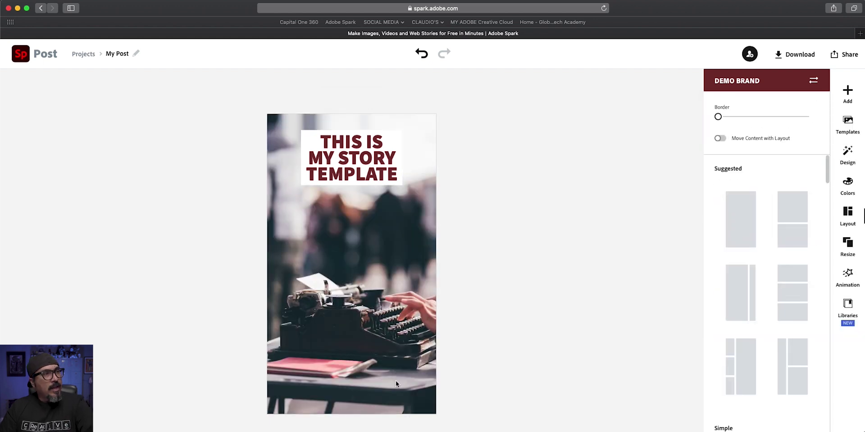
pyautogui.click(847, 93)
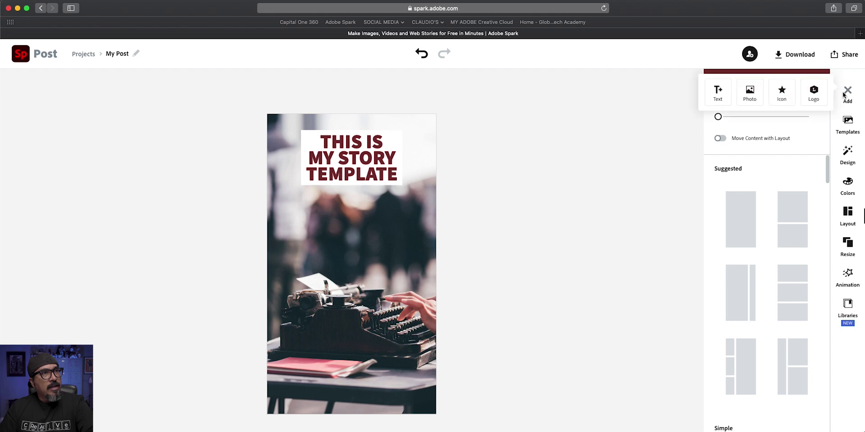
pyautogui.click(813, 92)
pyautogui.click(794, 299)
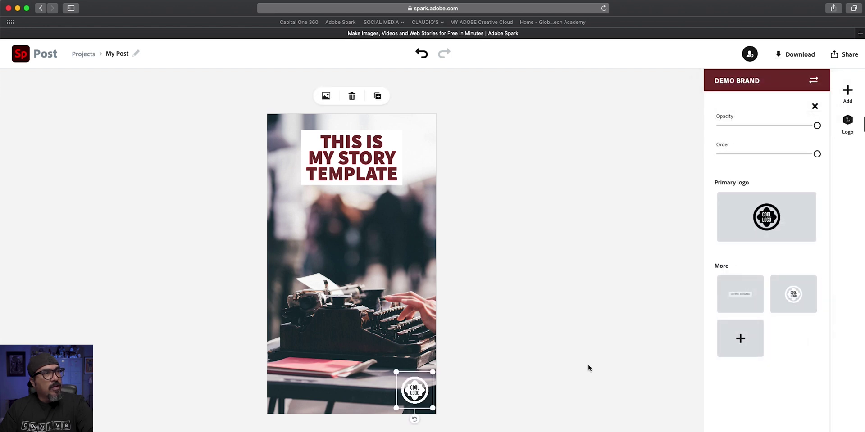
pyautogui.click(592, 345)
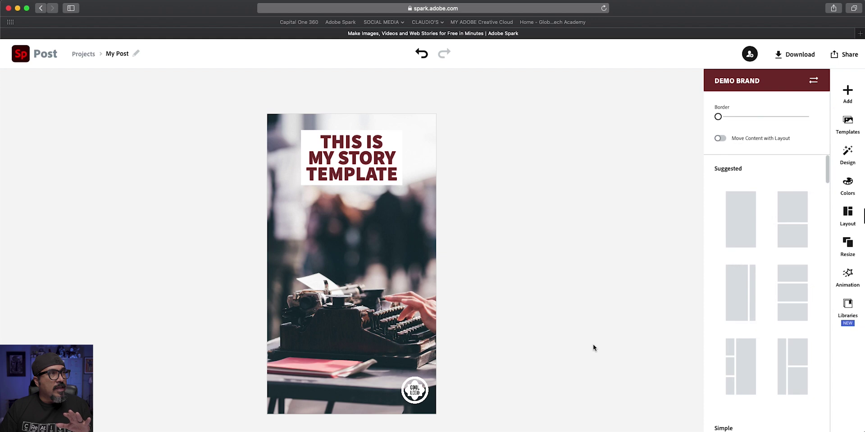
pyautogui.click(800, 64)
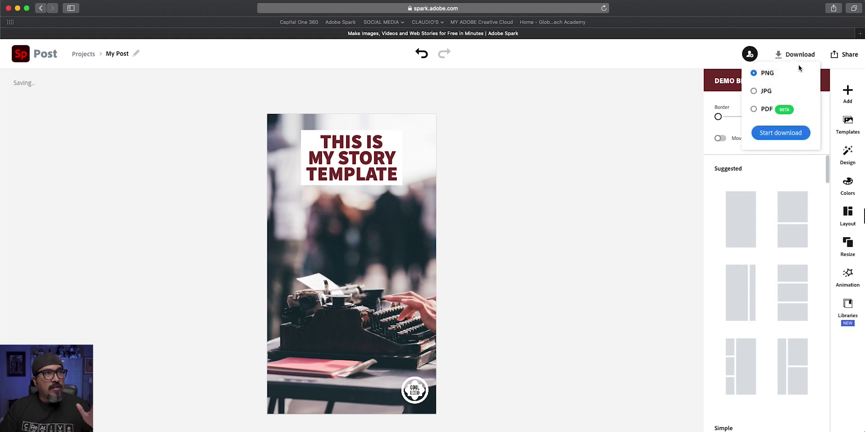
# Step: Download the finished post as a PNG image and retitle the project from My Post to IG_NEW
pyautogui.click(775, 134)
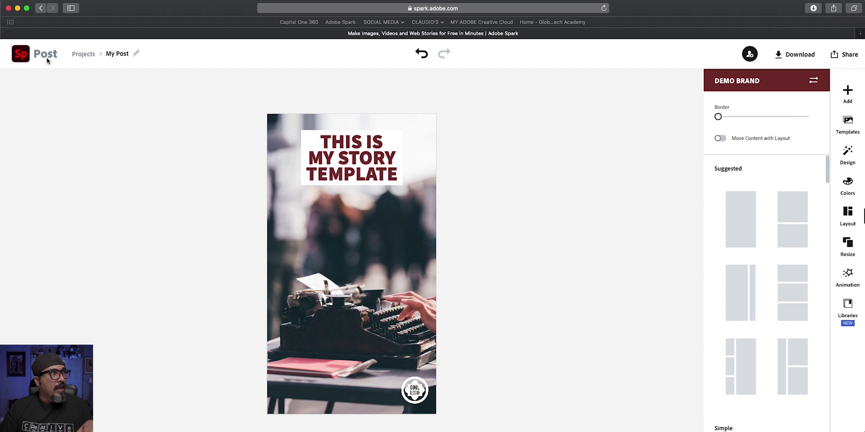
pyautogui.click(123, 56)
pyautogui.press('BackSpace')
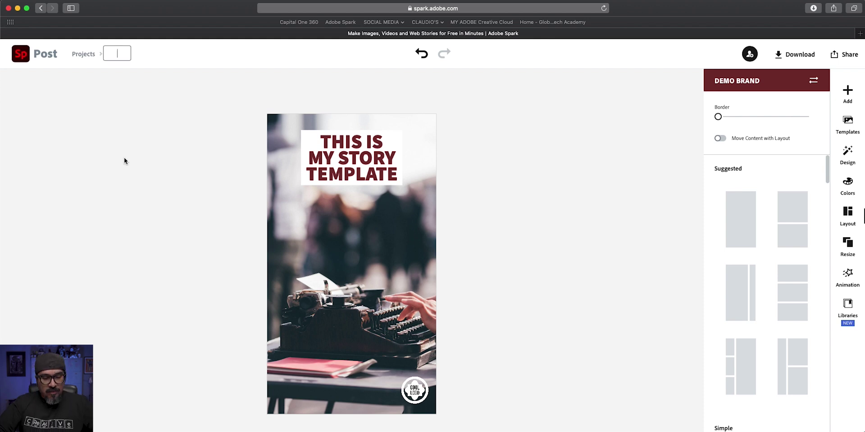
pyautogui.write('IG_')
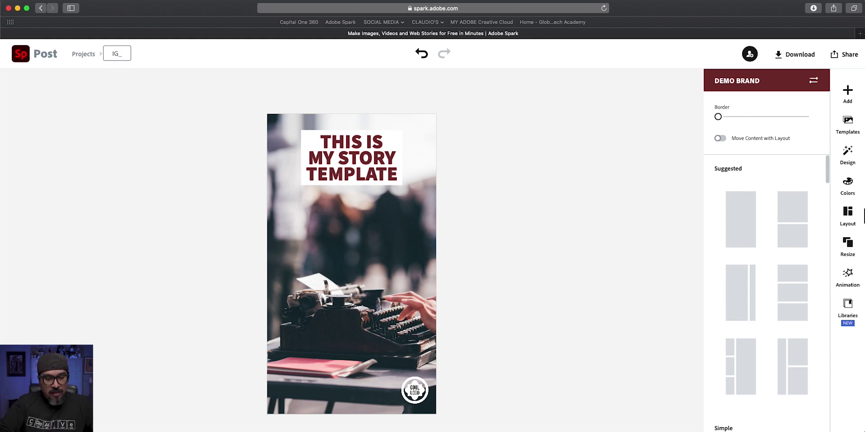
pyautogui.write('NEW')
pyautogui.press('Return')
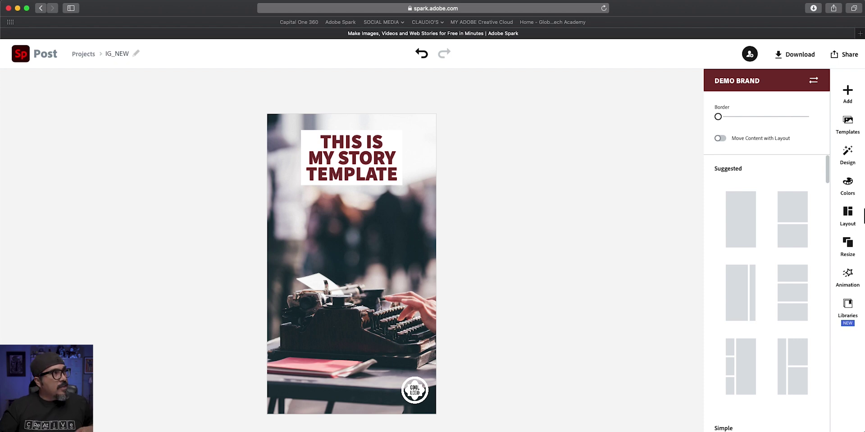
# Step: Return to the Projects page, where IG_NEW appears first, then go to the Brands list
pyautogui.click(84, 54)
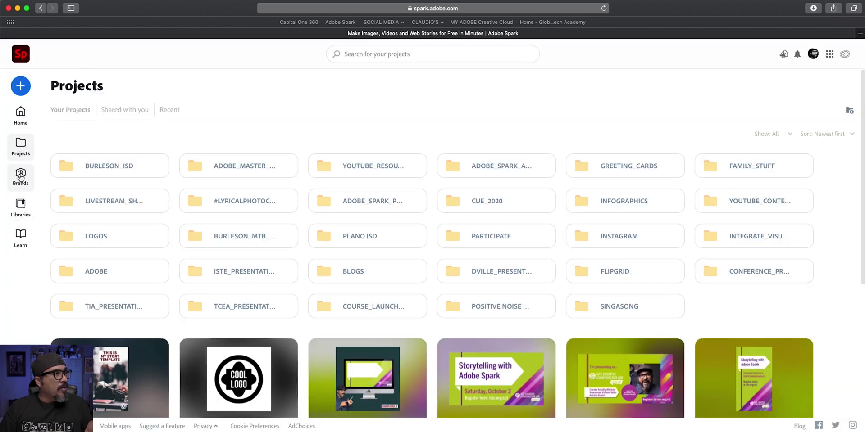
pyautogui.scroll(-2, 67, 311)
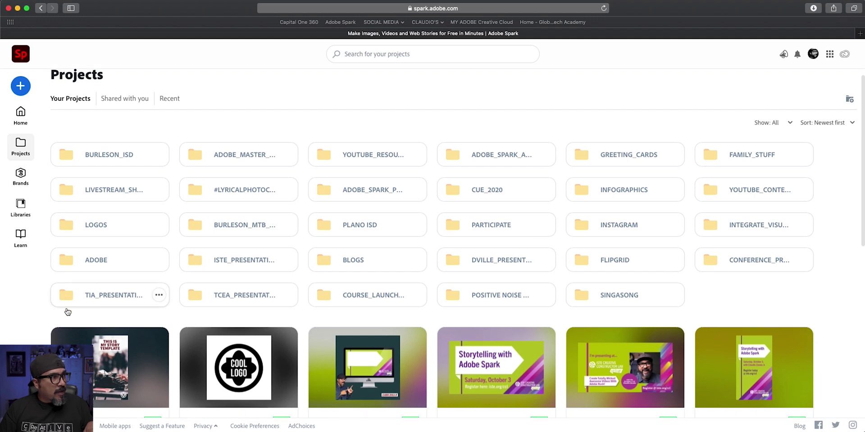
pyautogui.moveTo(128, 349)
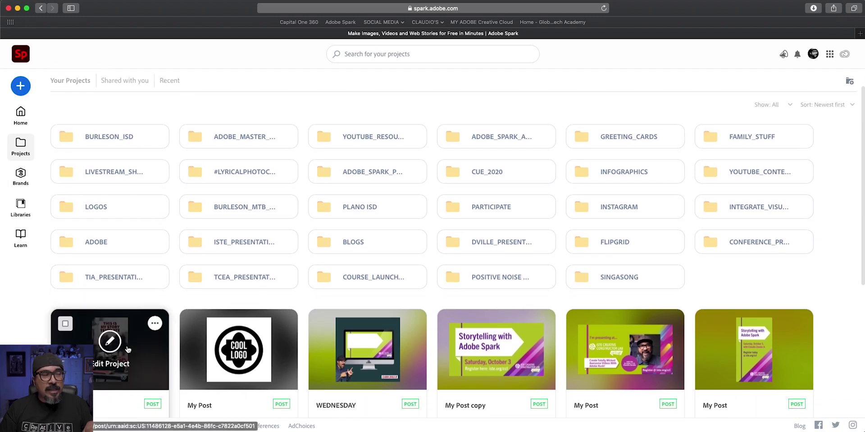
pyautogui.click(15, 174)
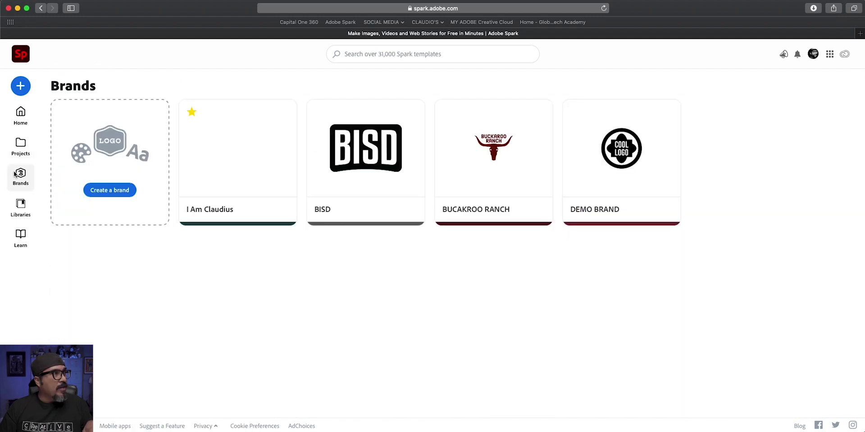
# Step: Open DEMO BRAND and scroll down to its branded templates, which list IG_STORY_TEMPLATE
pyautogui.click(604, 144)
pyautogui.scroll(-3, 500, 304)
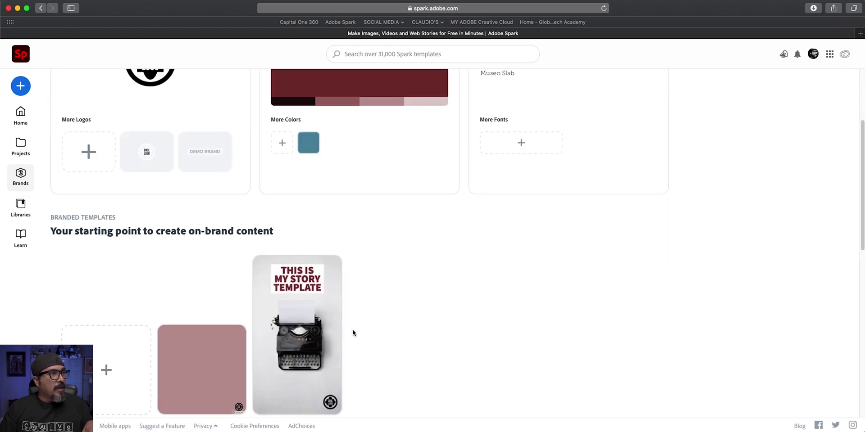
pyautogui.moveTo(328, 332)
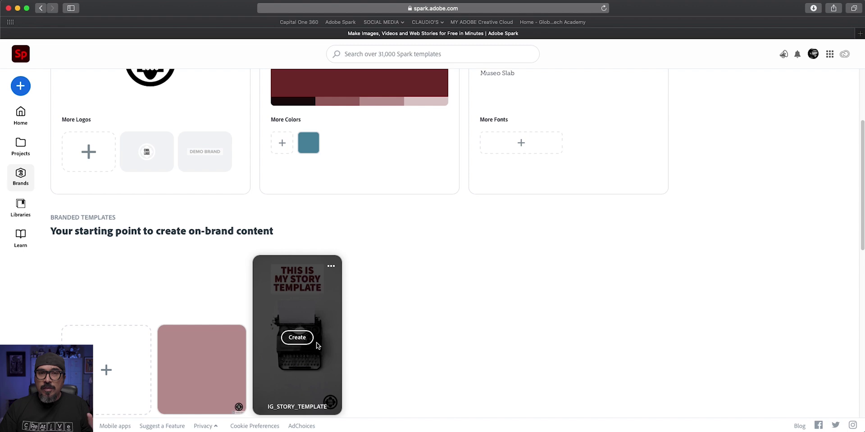